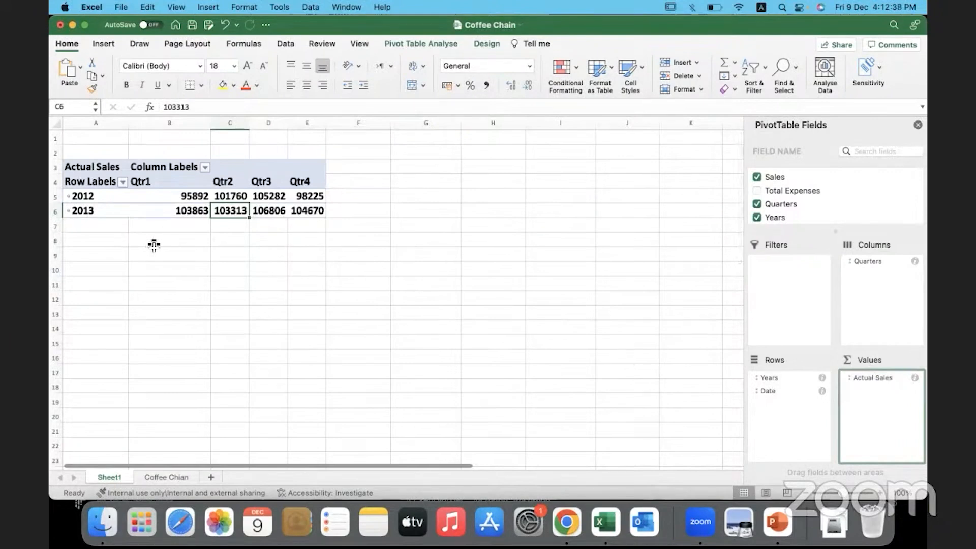
Widen the Qtr2 to Qtr4 columns (C to E) of the sales pivot table.
{"action": "left_click_drag", "start_coordinate": [231, 123], "coordinate": [362, 124]}
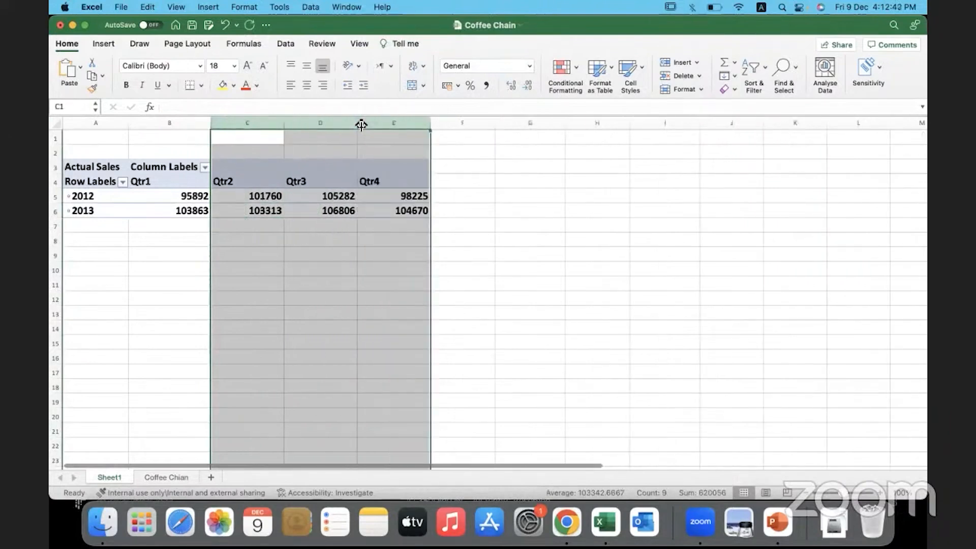
{"action": "left_click", "coordinate": [178, 196]}
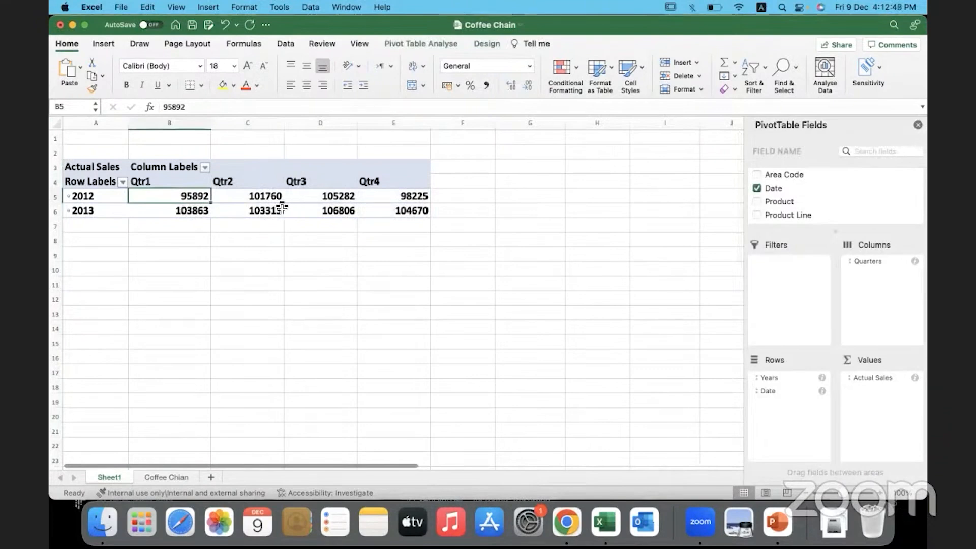
Set the Actual Sales value field to show its data as Rank Smallest to Largest.
{"action": "left_click", "coordinate": [240, 200]}
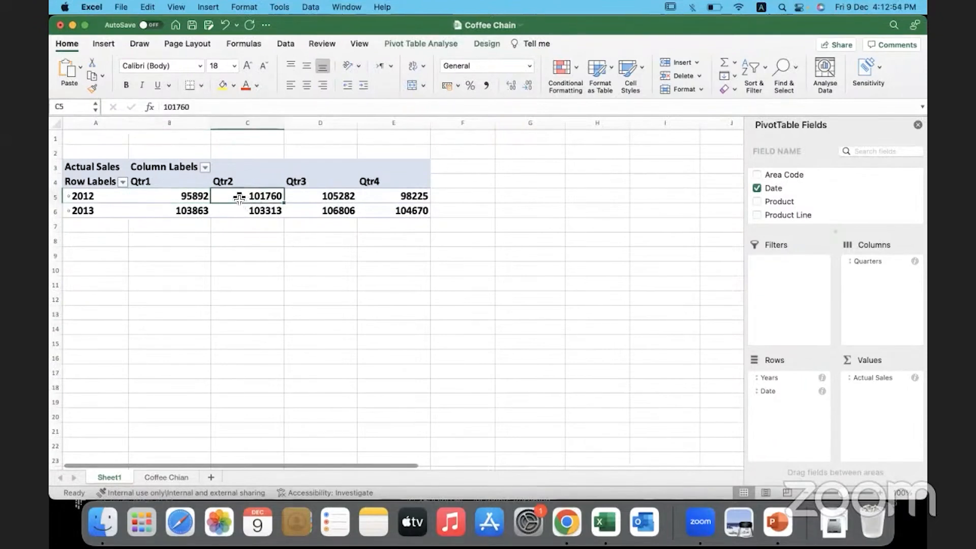
{"action": "right_click", "coordinate": [239, 198]}
{"action": "mouse_move", "coordinate": [336, 362]}
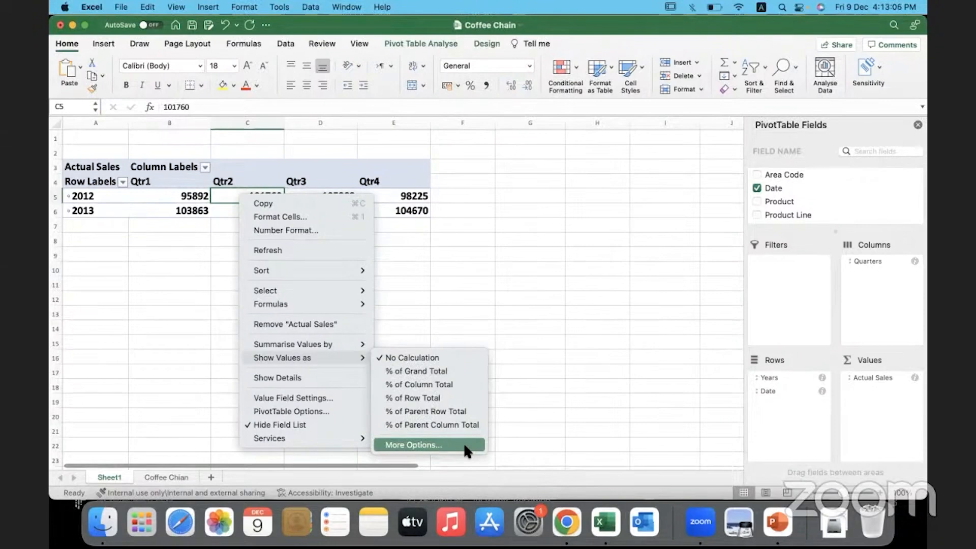
{"action": "left_click", "coordinate": [448, 448]}
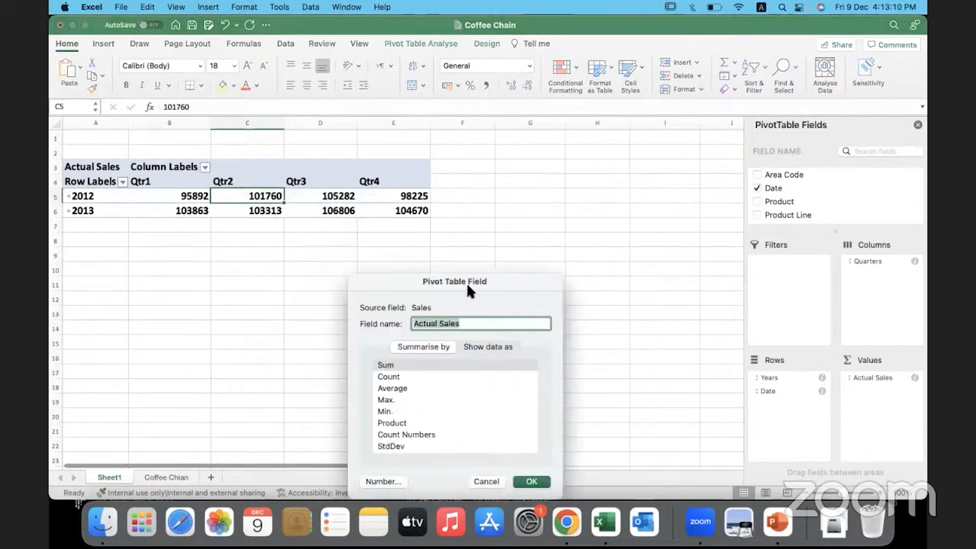
{"action": "left_click_drag", "start_coordinate": [468, 287], "coordinate": [506, 197]}
{"action": "left_click", "coordinate": [526, 260]}
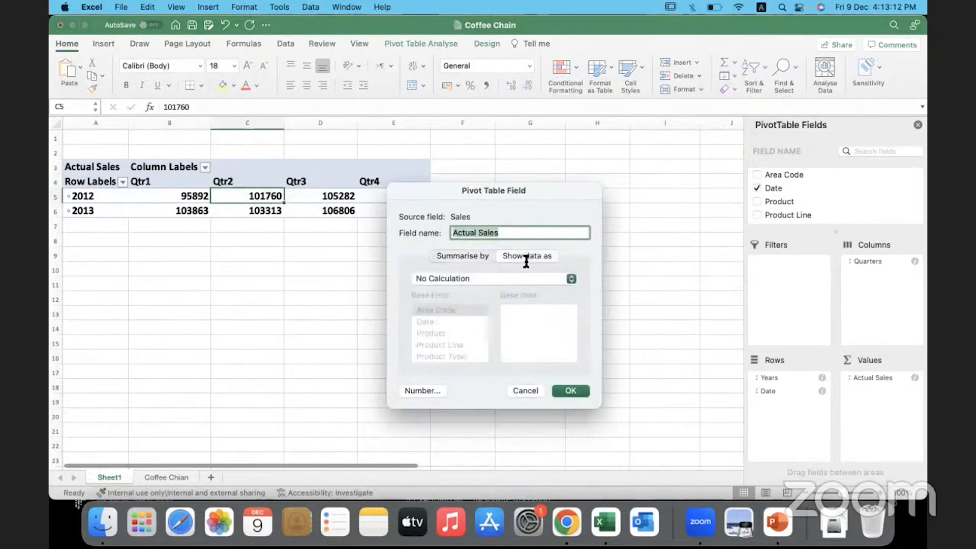
{"action": "left_click", "coordinate": [480, 279]}
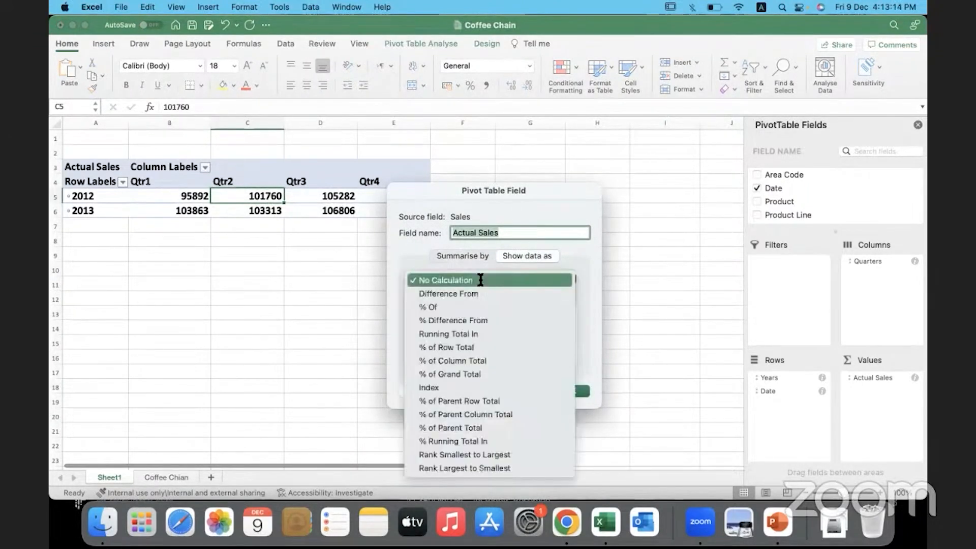
{"action": "left_click", "coordinate": [520, 456]}
Choose Quarters as the base field for the ranking and apply the field settings.
{"action": "left_click_drag", "start_coordinate": [514, 190], "coordinate": [632, 97]}
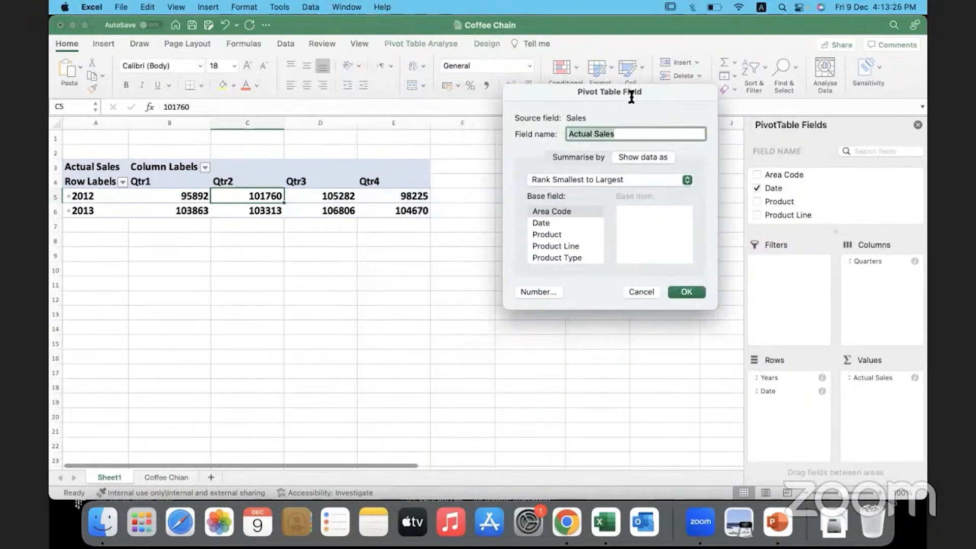
{"action": "scroll", "coordinate": [576, 240], "scroll_direction": "down", "scroll_amount": 3}
{"action": "scroll", "coordinate": [570, 241], "scroll_direction": "down", "scroll_amount": 1}
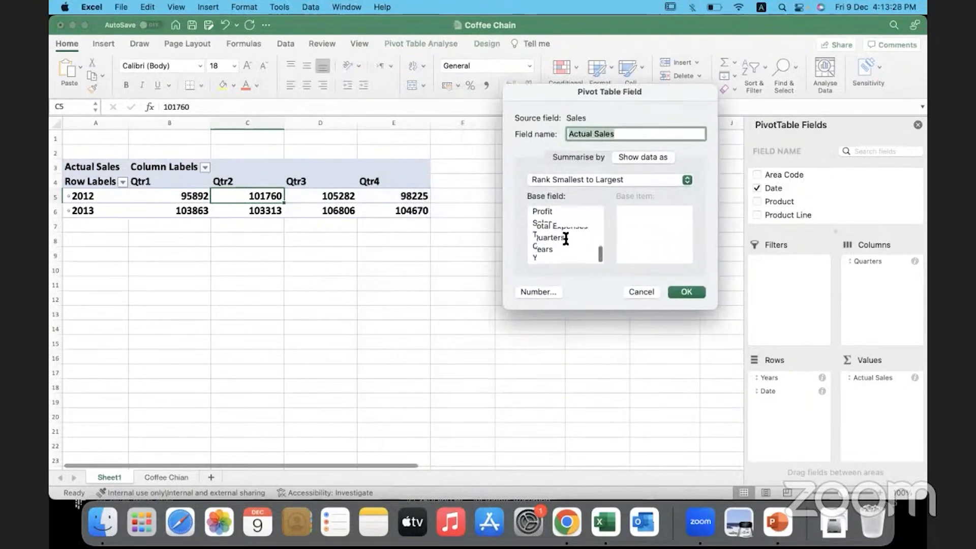
{"action": "left_click", "coordinate": [555, 246]}
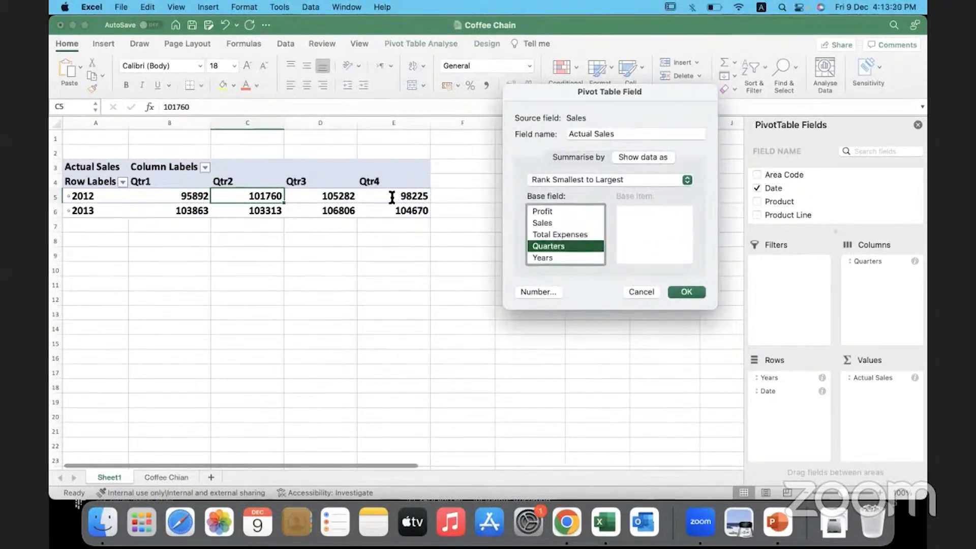
{"action": "left_click", "coordinate": [685, 292]}
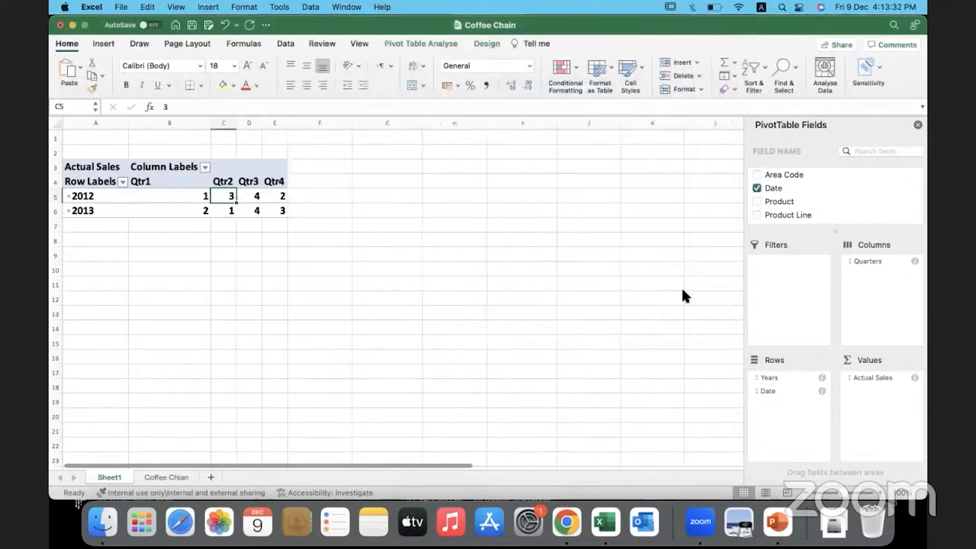
Widen columns C to E and add the Sales field to the pivot table's values a second time.
{"action": "left_click_drag", "start_coordinate": [224, 123], "coordinate": [371, 123]}
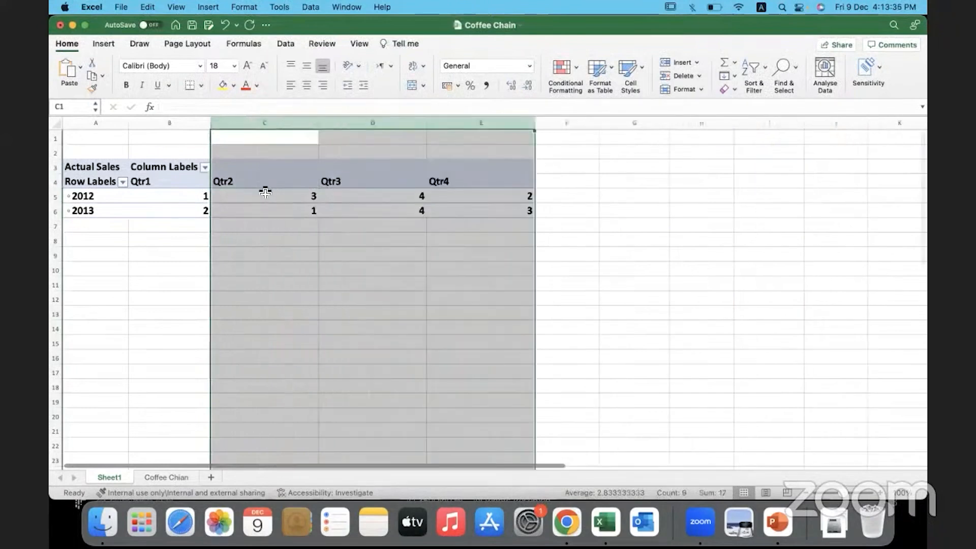
{"action": "left_click", "coordinate": [262, 193]}
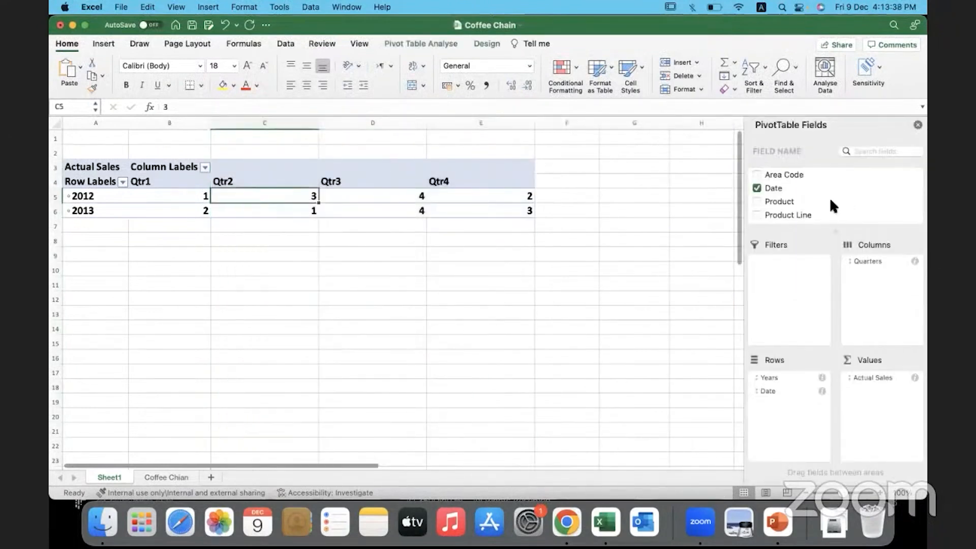
{"action": "scroll", "coordinate": [830, 197], "scroll_direction": "down", "scroll_amount": 5}
{"action": "left_click_drag", "start_coordinate": [774, 174], "coordinate": [884, 405]}
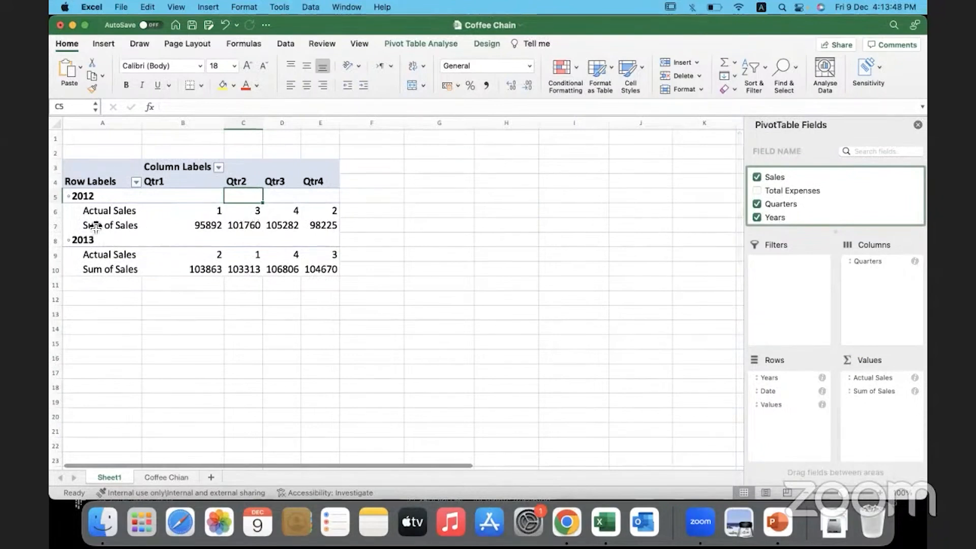
Rename the ranked Actual Sales label under 2012 to "Rank by Sales".
{"action": "left_click", "coordinate": [95, 210]}
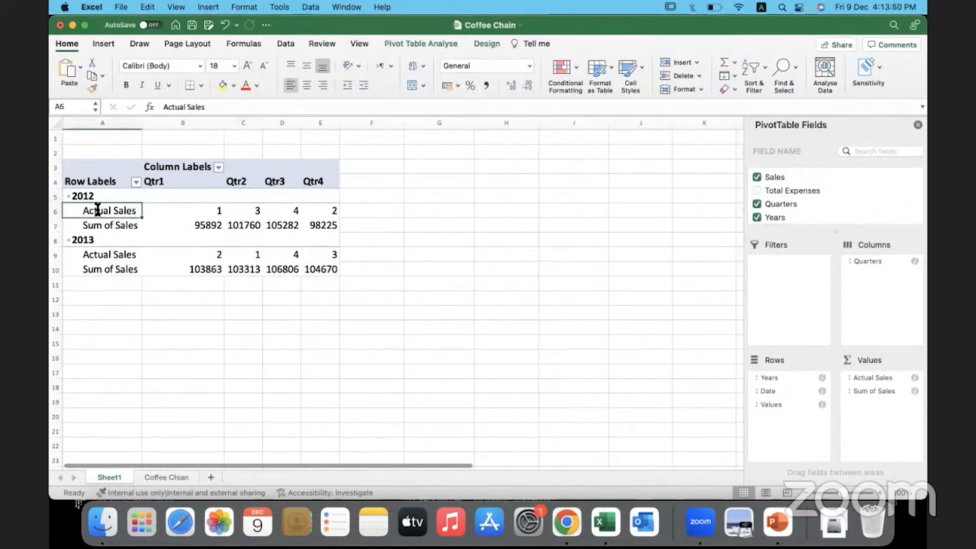
{"action": "type", "text": "Ran"}
{"action": "type", "text": "k o"}
{"action": "key", "text": "BackSpace"}
{"action": "key", "text": "BackSpace"}
{"action": "type", "text": "by Sales"}
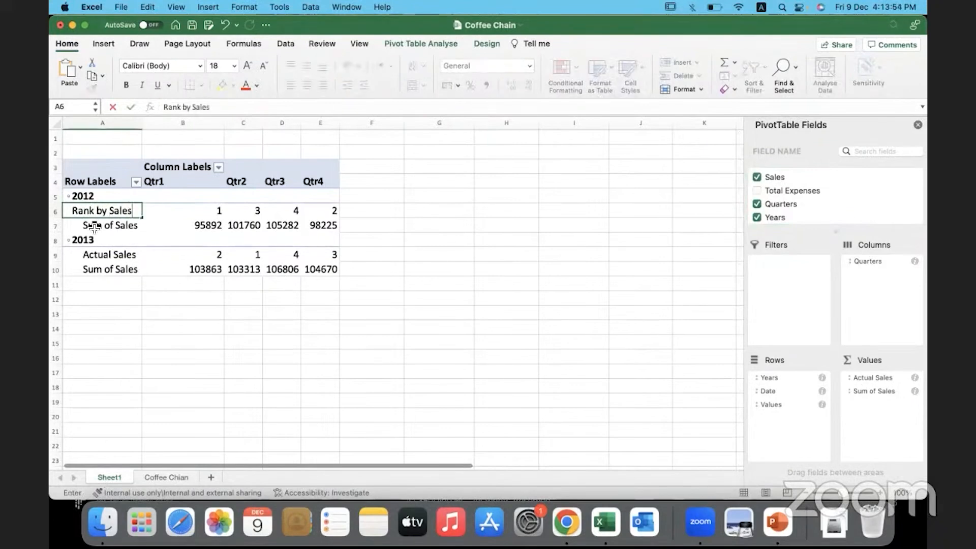
Rename the Sum of Sales label to "Actual Sales" and widen column A to fit the row labels.
{"action": "left_click", "coordinate": [94, 226]}
{"action": "type", "text": "Actual"}
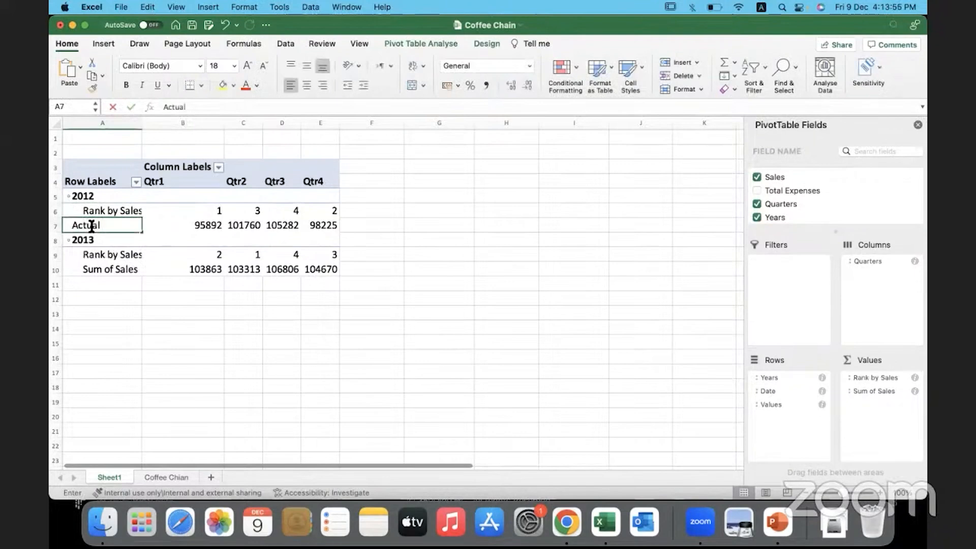
{"action": "type", "text": " Sales"}
{"action": "key", "text": "Return"}
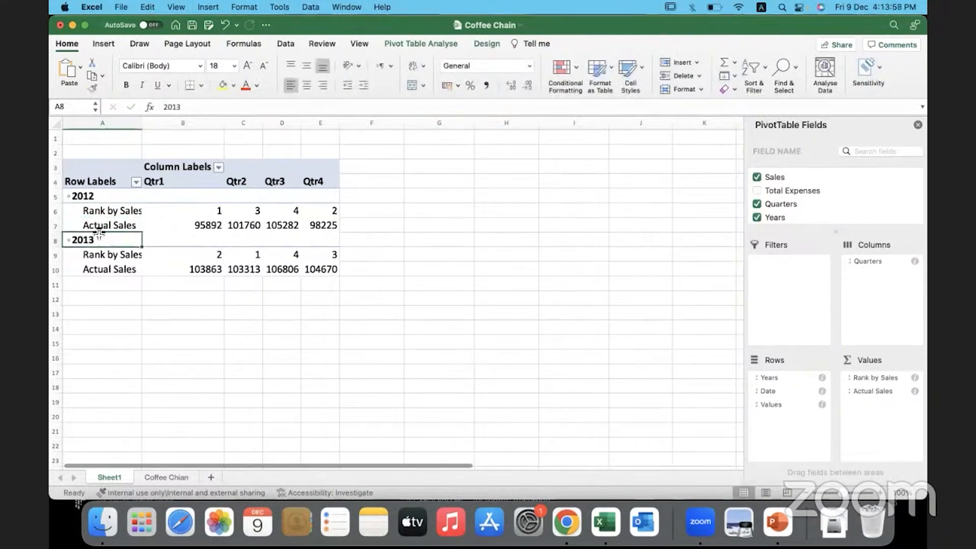
{"action": "left_click_drag", "start_coordinate": [142, 123], "coordinate": [153, 124]}
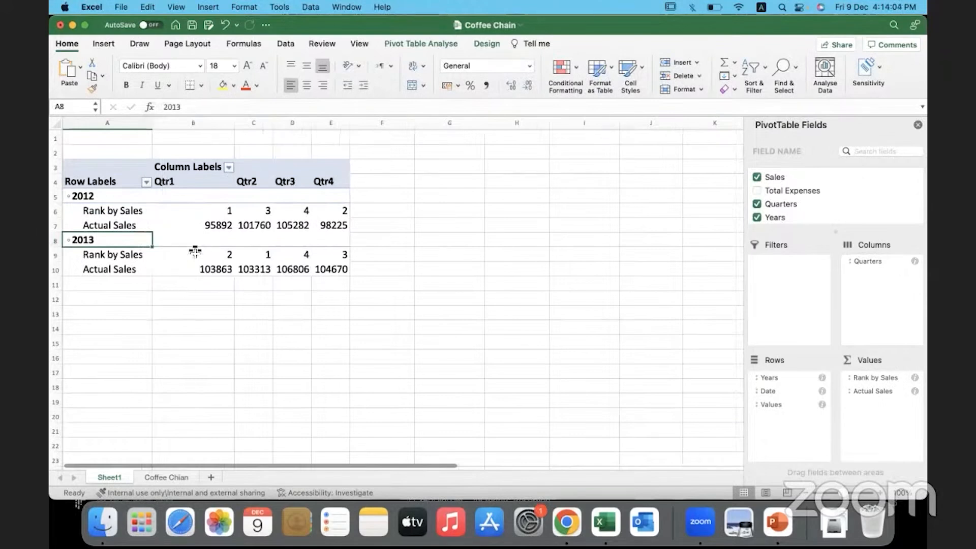
{"action": "left_click", "coordinate": [187, 224]}
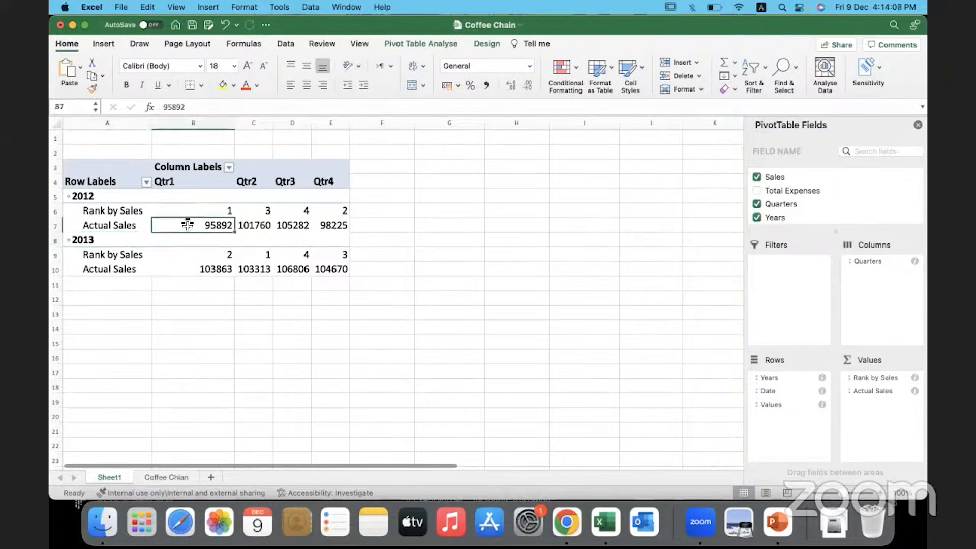
{"action": "left_click", "coordinate": [187, 210]}
{"action": "left_click", "coordinate": [187, 226]}
{"action": "left_click", "coordinate": [337, 225]}
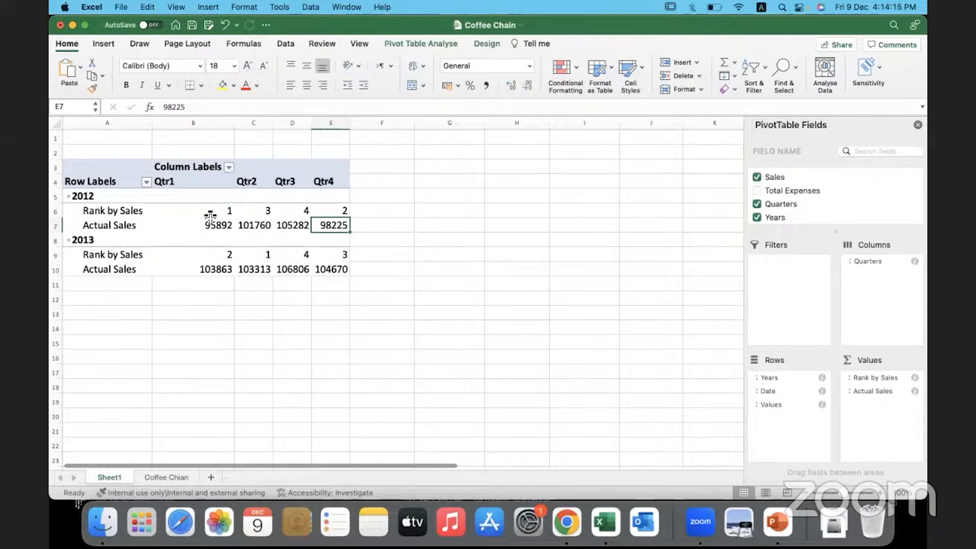
Launch Epic Pen and pick its pen tool with pink ink for annotating the worksheet.
{"action": "left_click", "coordinate": [144, 521]}
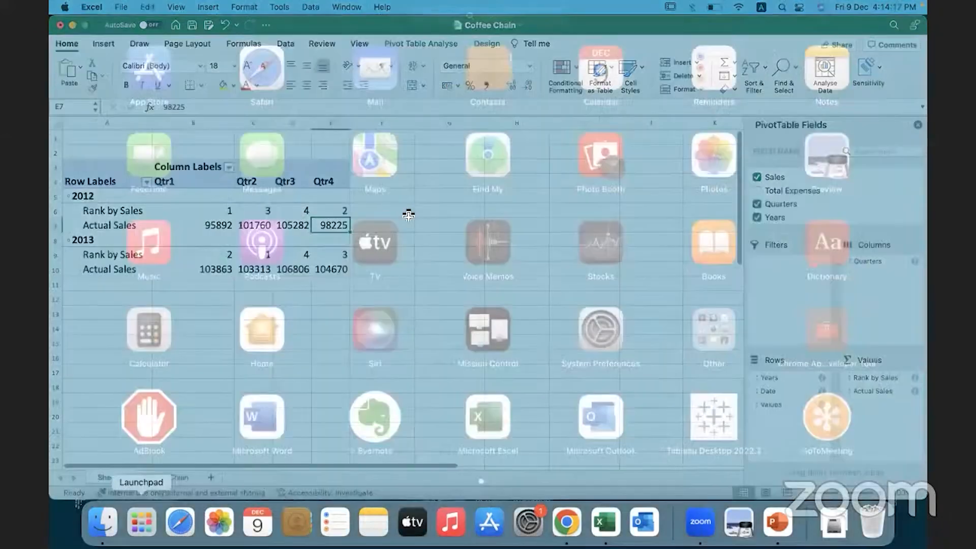
{"action": "scroll", "coordinate": [384, 213], "scroll_direction": "right", "scroll_amount": 3}
{"action": "left_click", "coordinate": [610, 81]}
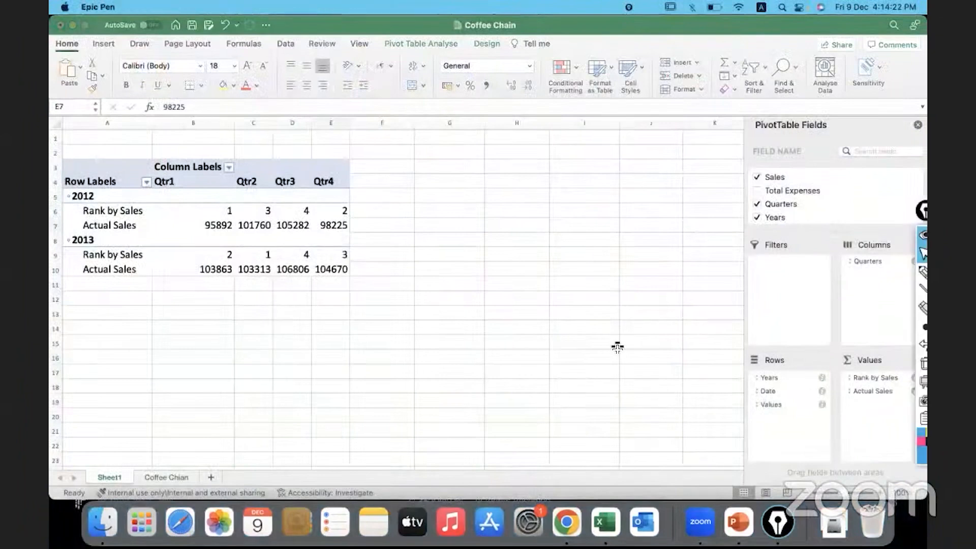
{"action": "left_click", "coordinate": [925, 274]}
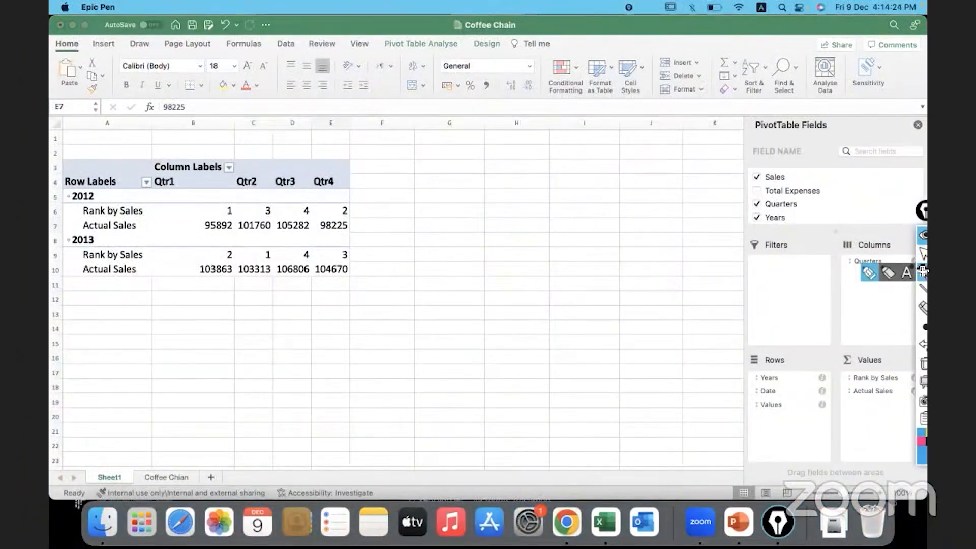
{"action": "left_click", "coordinate": [922, 442]}
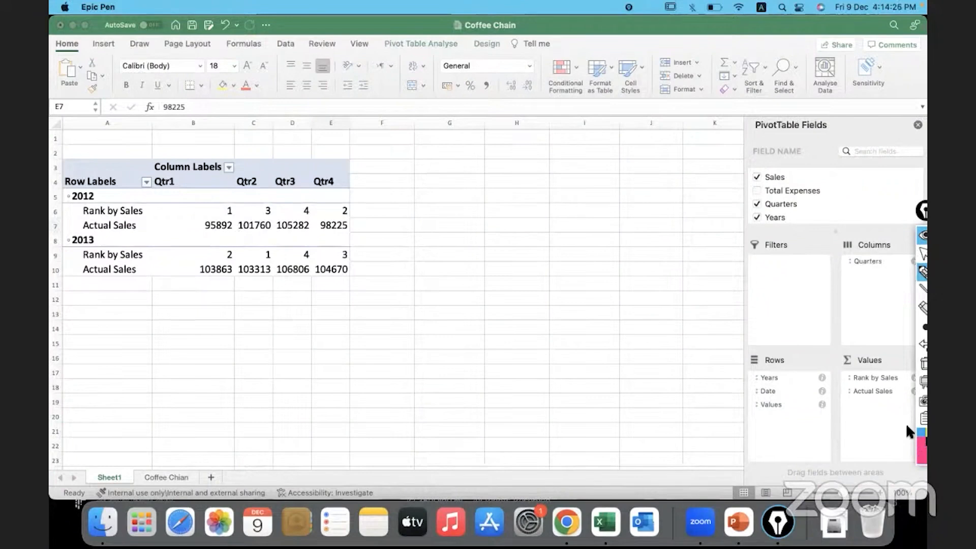
Mark up the 2012 and 2013 ranks and sales figures with freehand pen strokes, clear the drawings and return to the cursor.
{"action": "mouse_move", "coordinate": [193, 210]}
{"action": "left_mouse_down"}
{"action": "mouse_move", "coordinate": [222, 229]}
{"action": "mouse_move", "coordinate": [193, 232]}
{"action": "mouse_move", "coordinate": [341, 235]}
{"action": "mouse_move", "coordinate": [350, 202]}
{"action": "mouse_move", "coordinate": [318, 232]}
{"action": "mouse_move", "coordinate": [330, 236]}
{"action": "mouse_move", "coordinate": [338, 209]}
{"action": "mouse_move", "coordinate": [359, 208]}
{"action": "left_mouse_up"}
{"action": "mouse_move", "coordinate": [295, 197]}
{"action": "left_mouse_down"}
{"action": "mouse_move", "coordinate": [238, 205]}
{"action": "mouse_move", "coordinate": [245, 235]}
{"action": "mouse_move", "coordinate": [313, 197]}
{"action": "mouse_move", "coordinate": [262, 192]}
{"action": "mouse_move", "coordinate": [283, 242]}
{"action": "mouse_move", "coordinate": [315, 212]}
{"action": "mouse_move", "coordinate": [297, 198]}
{"action": "left_mouse_up"}
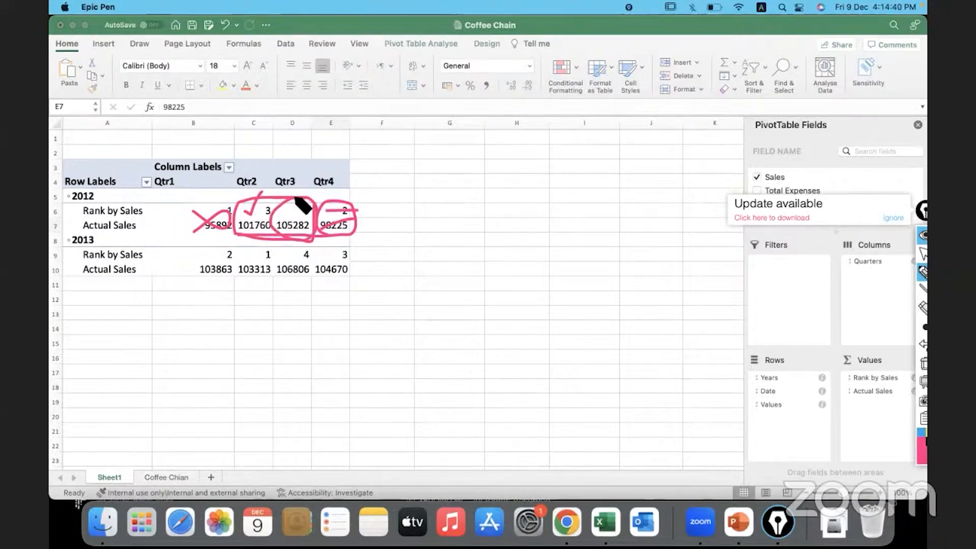
{"action": "left_click_drag", "start_coordinate": [196, 277], "coordinate": [346, 278]}
{"action": "mouse_move", "coordinate": [257, 259]}
{"action": "left_mouse_down"}
{"action": "mouse_move", "coordinate": [275, 257]}
{"action": "mouse_move", "coordinate": [204, 250]}
{"action": "mouse_move", "coordinate": [213, 260]}
{"action": "left_mouse_up"}
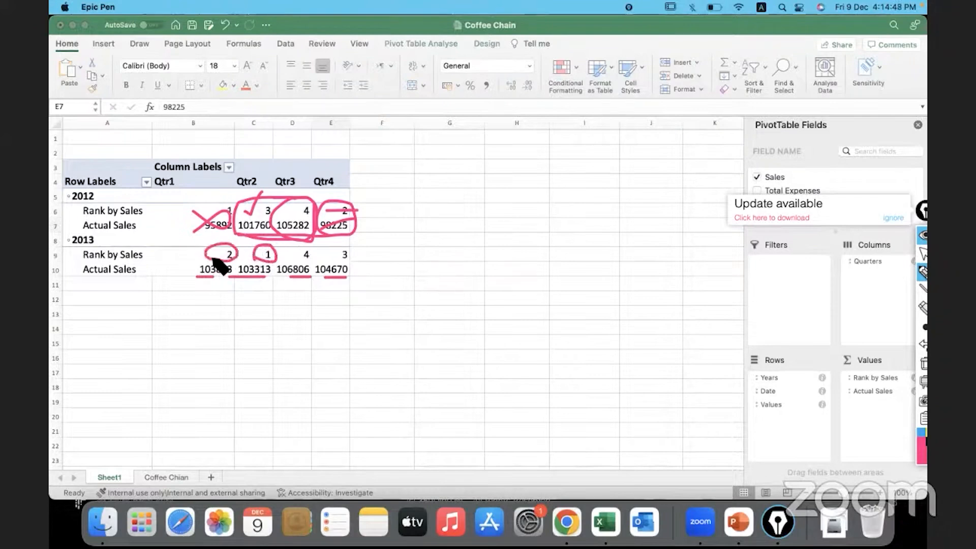
{"action": "left_click_drag", "start_coordinate": [349, 279], "coordinate": [360, 258]}
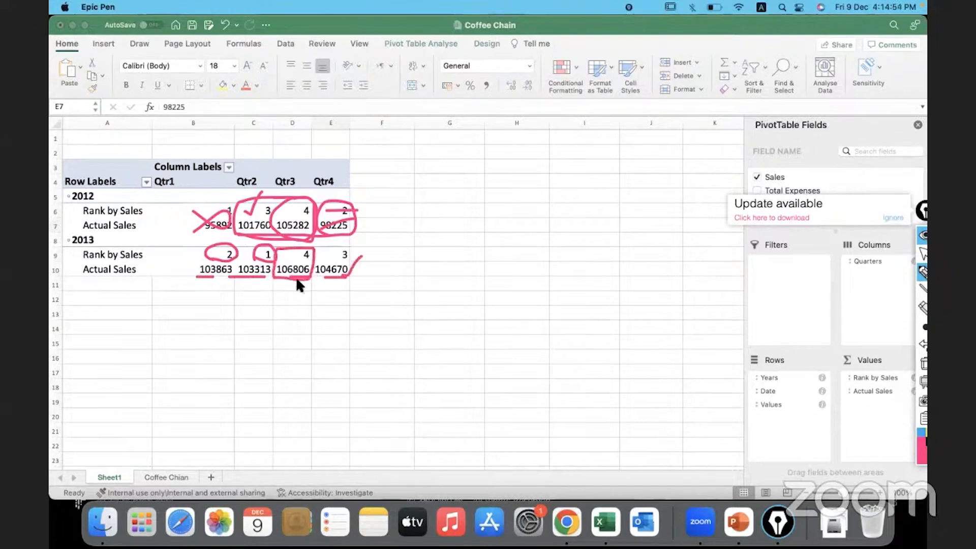
{"action": "left_click", "coordinate": [923, 363]}
{"action": "left_click", "coordinate": [923, 253]}
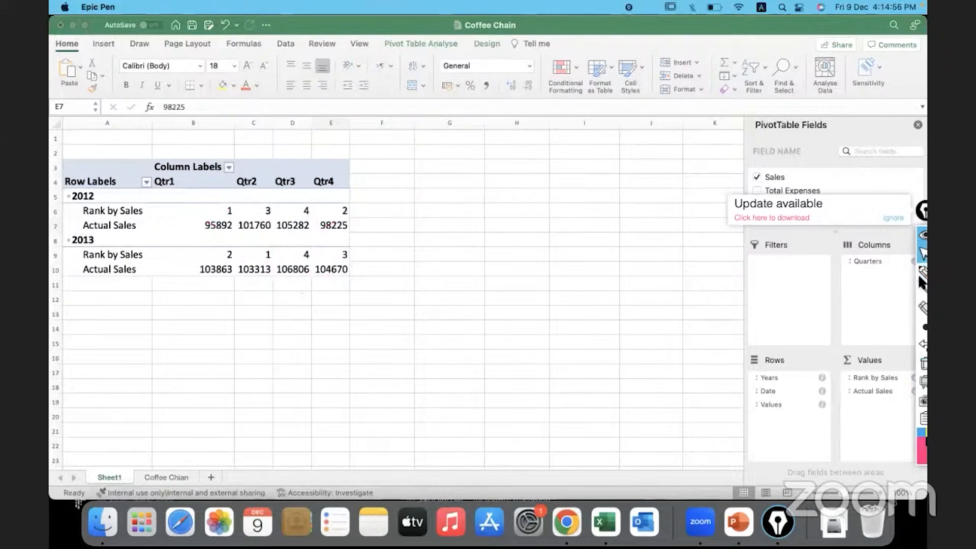
Change the Rank by Sales field's calculation to Rank Largest to Smallest with Quarters as the base field.
{"action": "left_click", "coordinate": [293, 228]}
{"action": "left_click", "coordinate": [284, 228]}
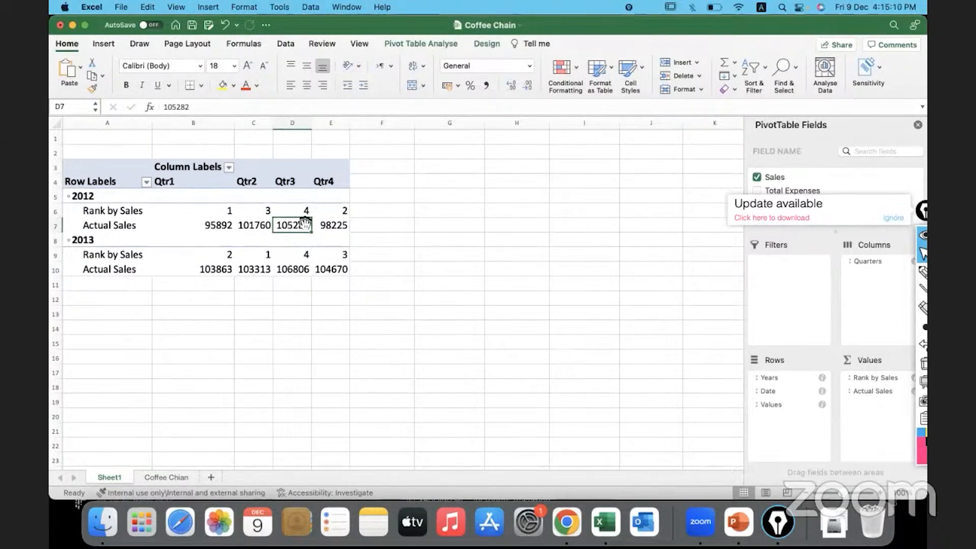
{"action": "left_click", "coordinate": [300, 217]}
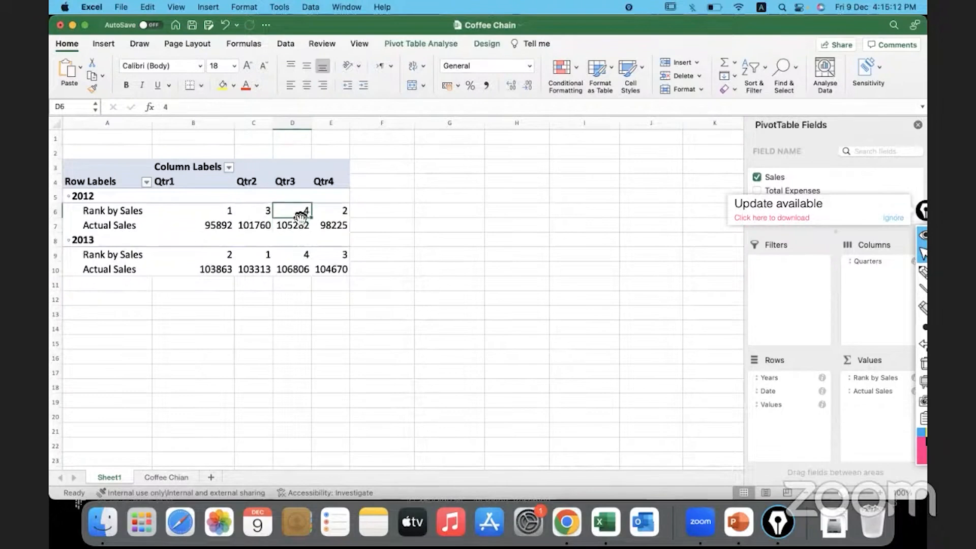
{"action": "right_click", "coordinate": [300, 216]}
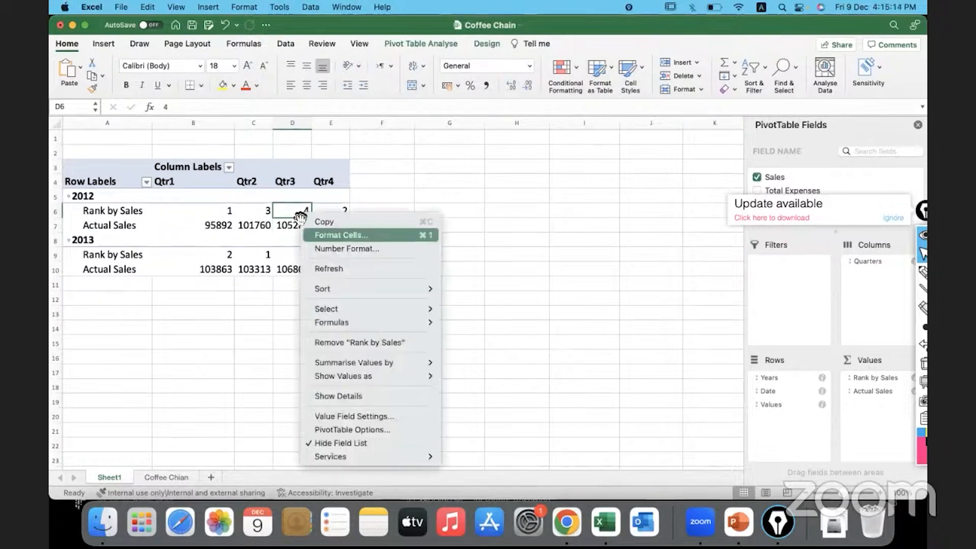
{"action": "mouse_move", "coordinate": [391, 375]}
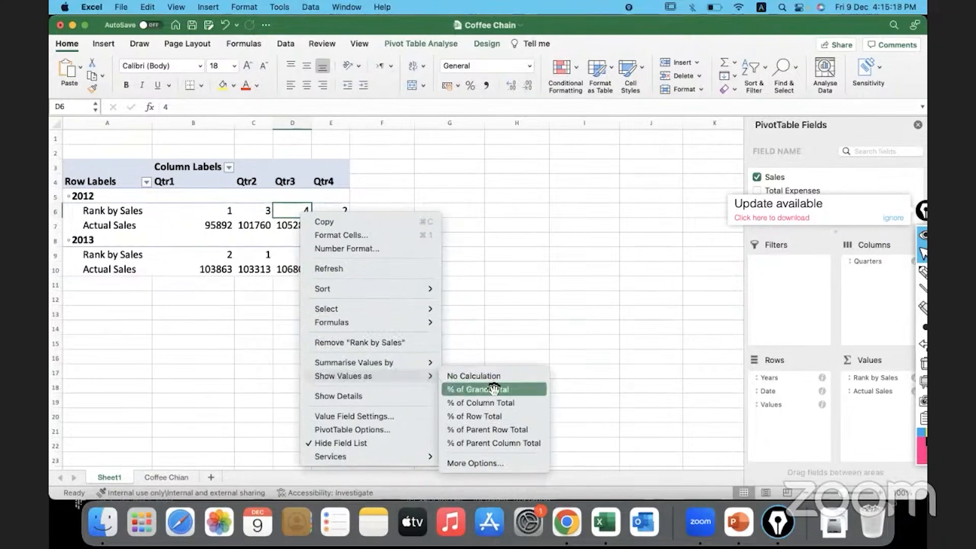
{"action": "left_click", "coordinate": [508, 464]}
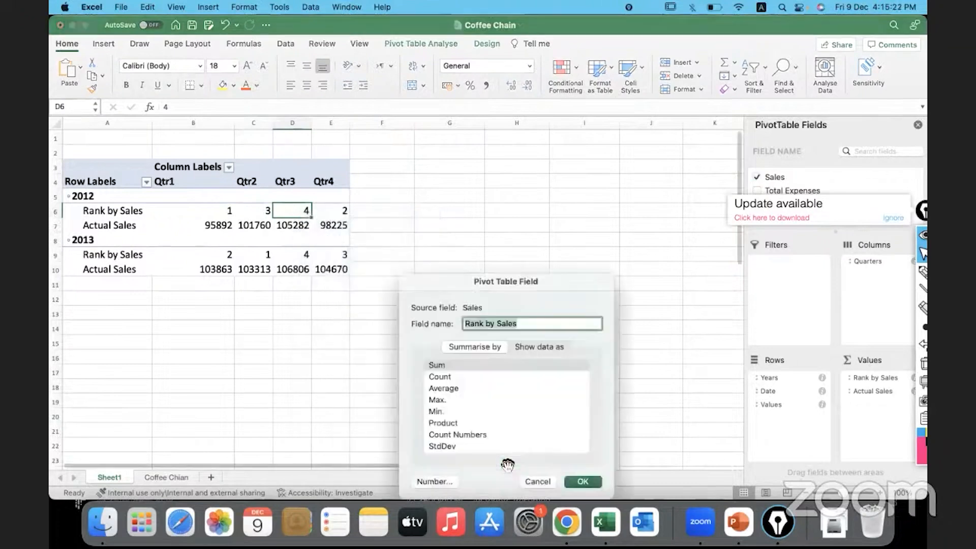
{"action": "left_click", "coordinate": [539, 258]}
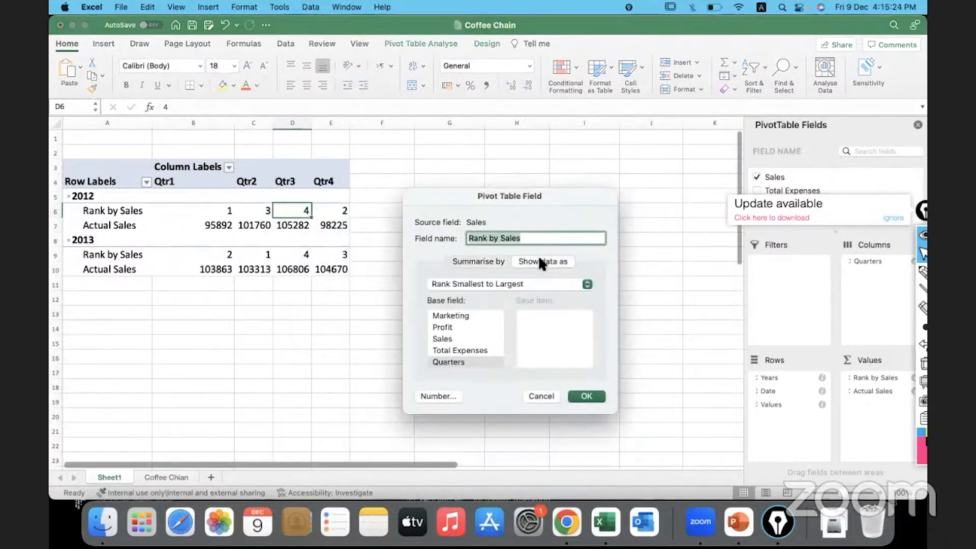
{"action": "left_click", "coordinate": [501, 284]}
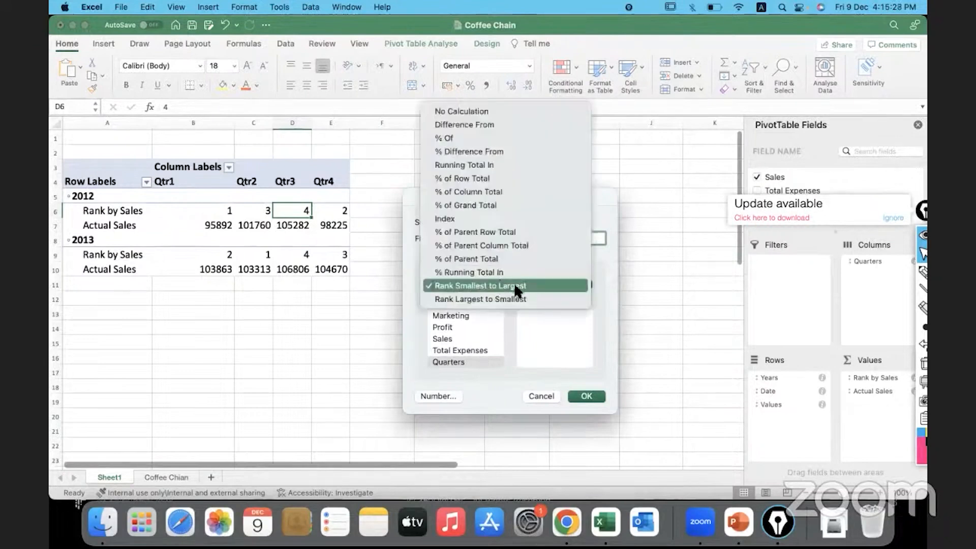
{"action": "left_click", "coordinate": [535, 301]}
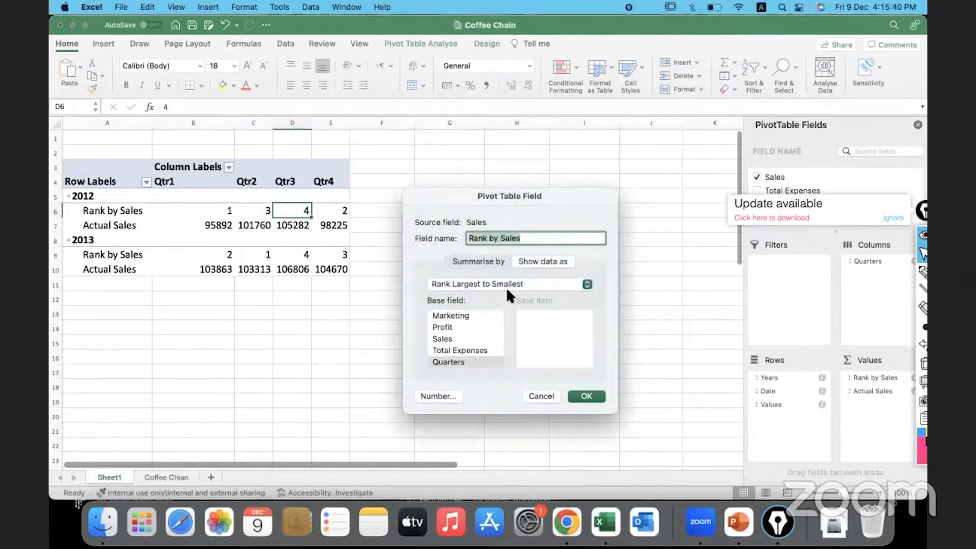
{"action": "left_click", "coordinate": [585, 396]}
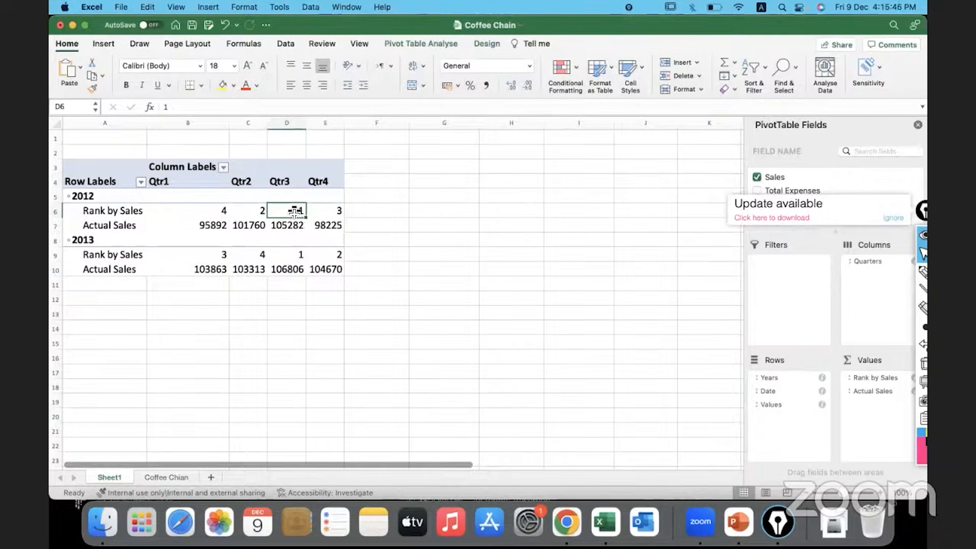
Compare the quarterly ranks with the actual sales figures for 2012 and 2013.
{"action": "left_click_drag", "start_coordinate": [291, 211], "coordinate": [292, 218]}
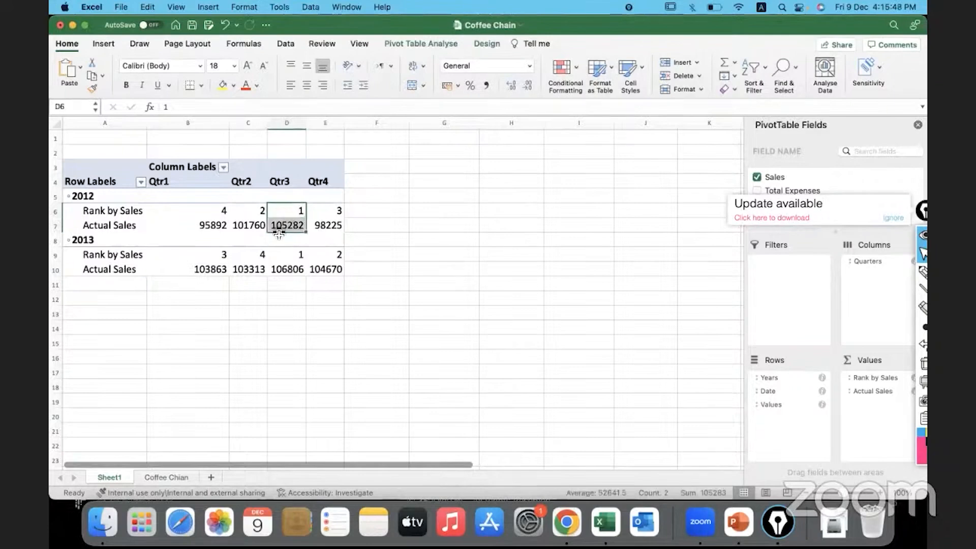
{"action": "left_click", "coordinate": [286, 229]}
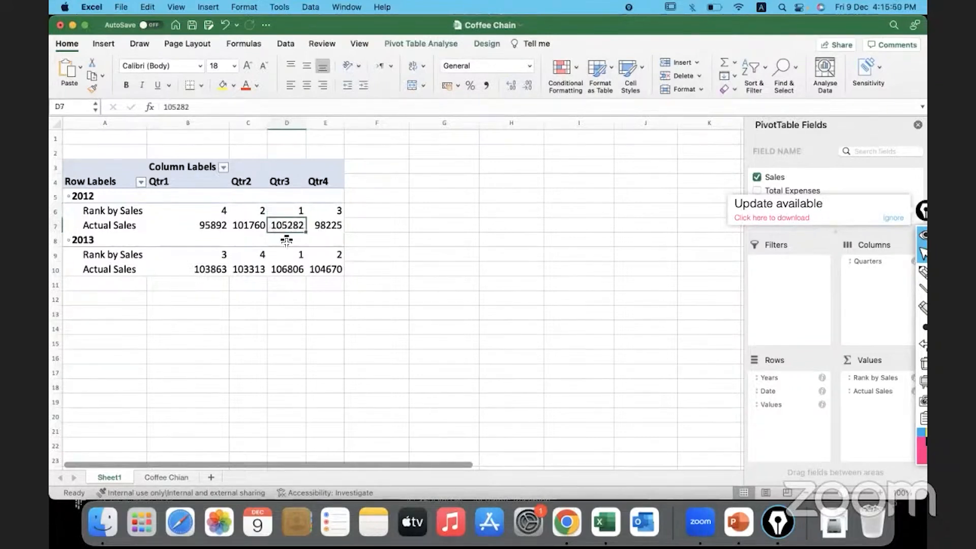
{"action": "left_click", "coordinate": [288, 212]}
{"action": "left_click", "coordinate": [241, 215]}
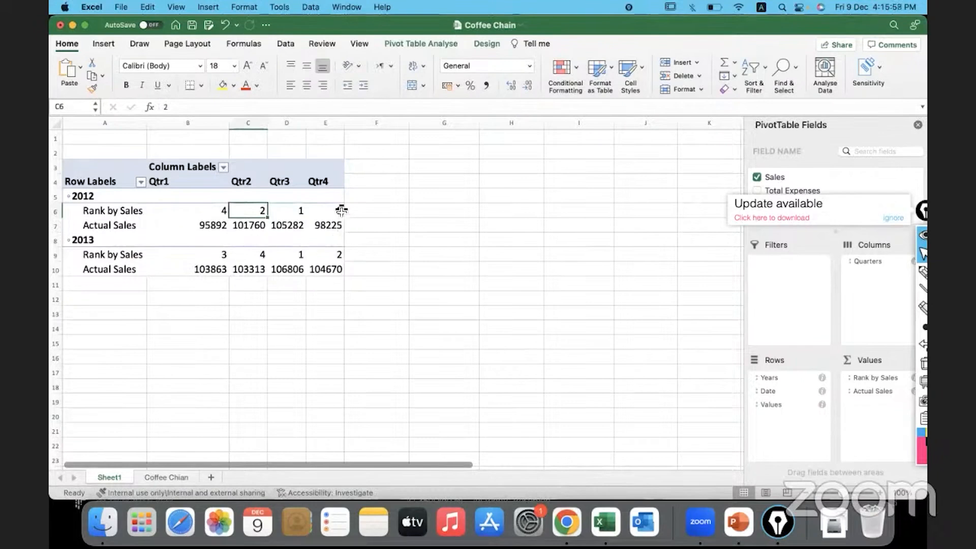
{"action": "left_click", "coordinate": [184, 229]}
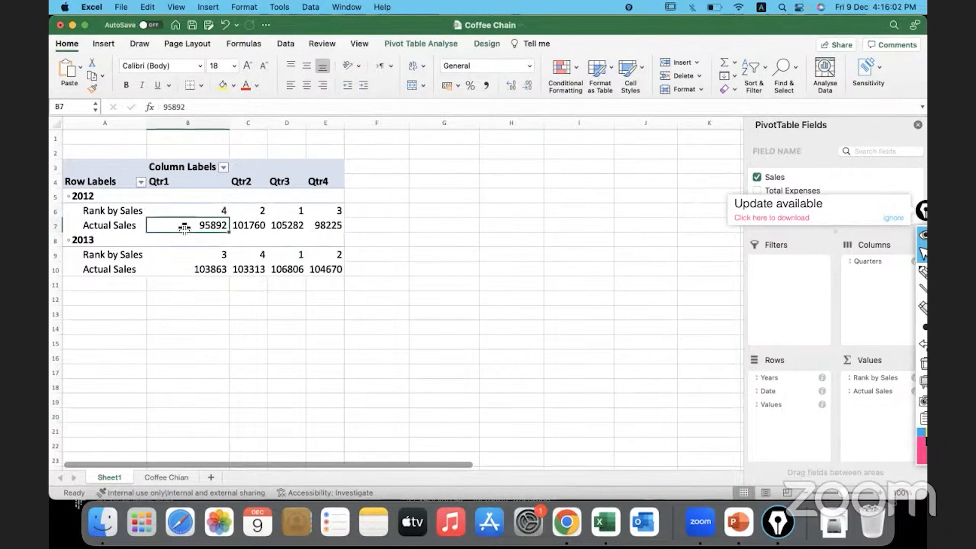
{"action": "left_click_drag", "start_coordinate": [185, 213], "coordinate": [184, 220]}
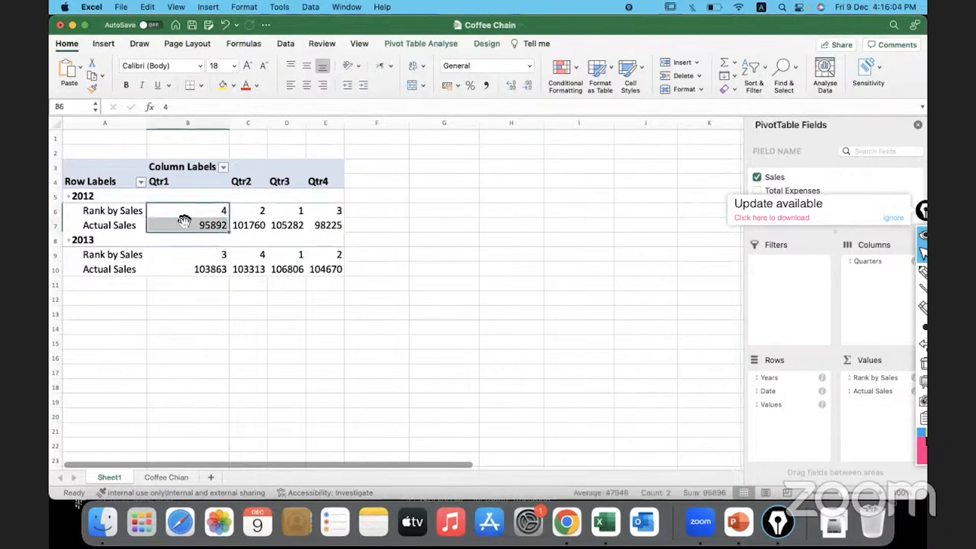
{"action": "left_click_drag", "start_coordinate": [200, 252], "coordinate": [330, 273]}
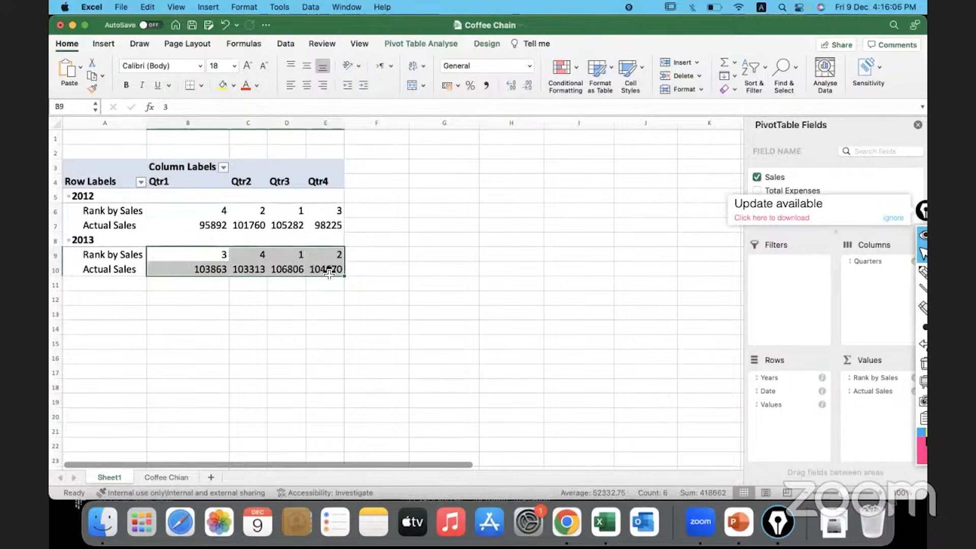
{"action": "left_click", "coordinate": [324, 259]}
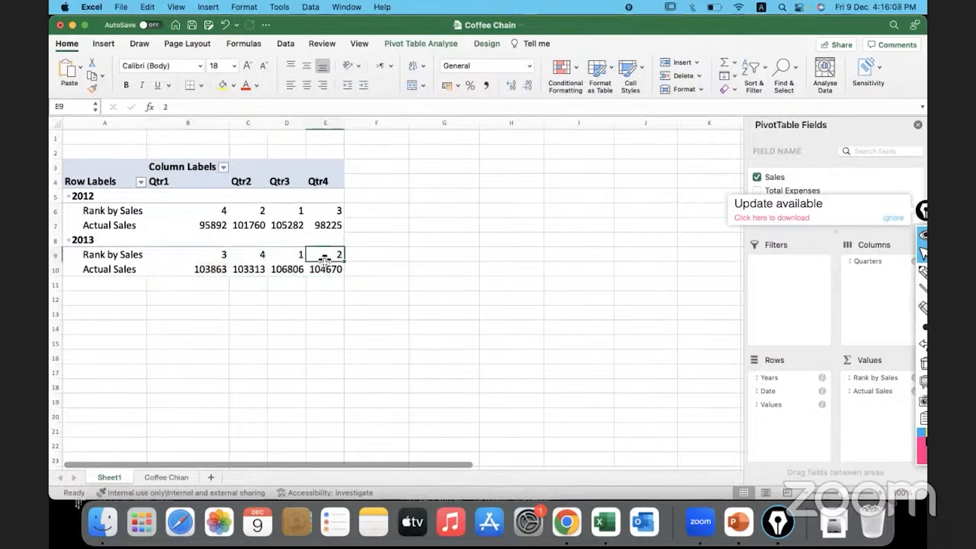
{"action": "right_click", "coordinate": [326, 250]}
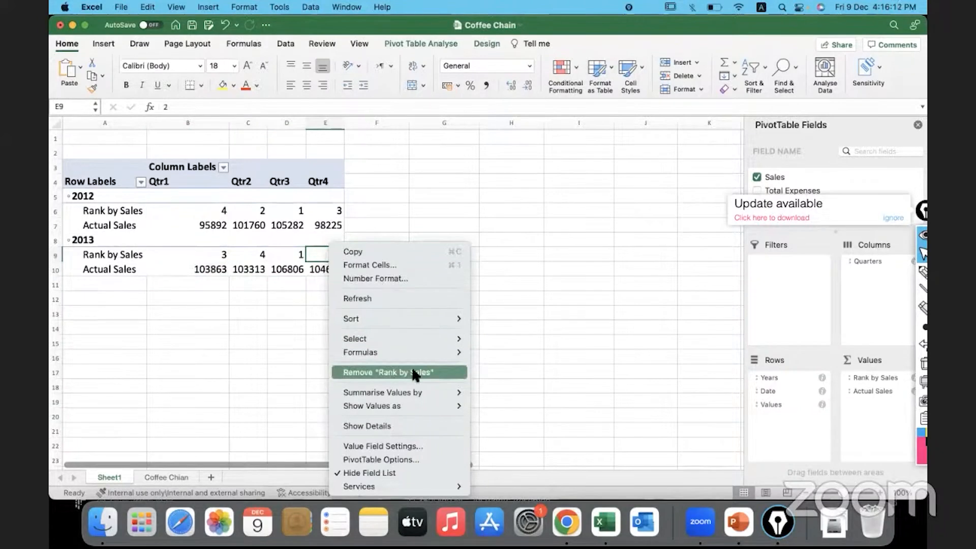
{"action": "left_click", "coordinate": [310, 243]}
{"action": "left_click", "coordinate": [288, 208]}
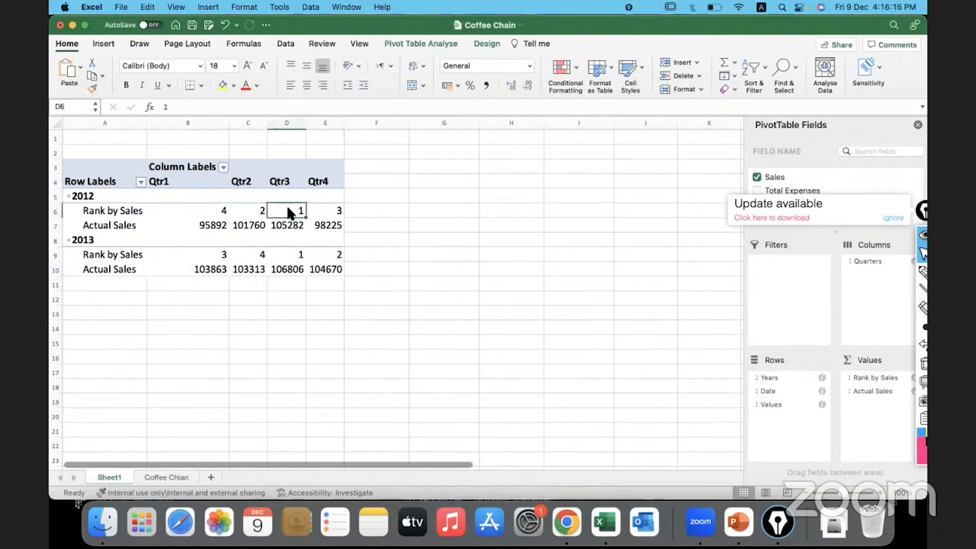
Sort the quarter columns by Rank by Sales, trying ascending order and settling on descending.
{"action": "left_click", "coordinate": [224, 166]}
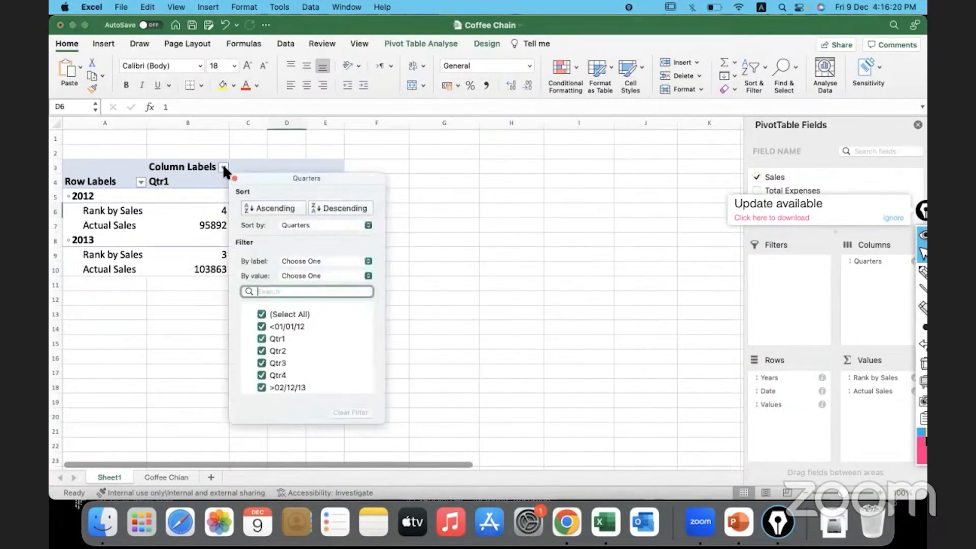
{"action": "left_click_drag", "start_coordinate": [251, 177], "coordinate": [400, 162]}
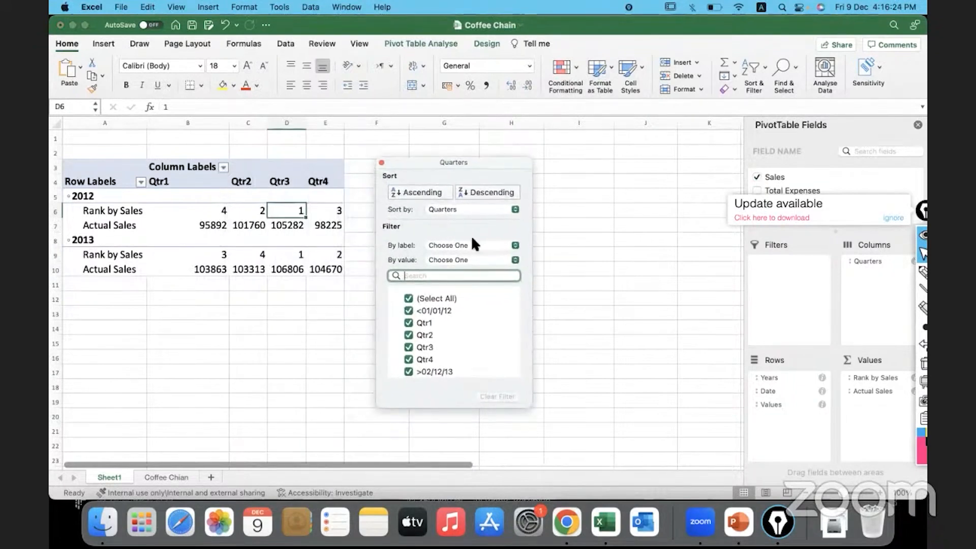
{"action": "left_click", "coordinate": [458, 213]}
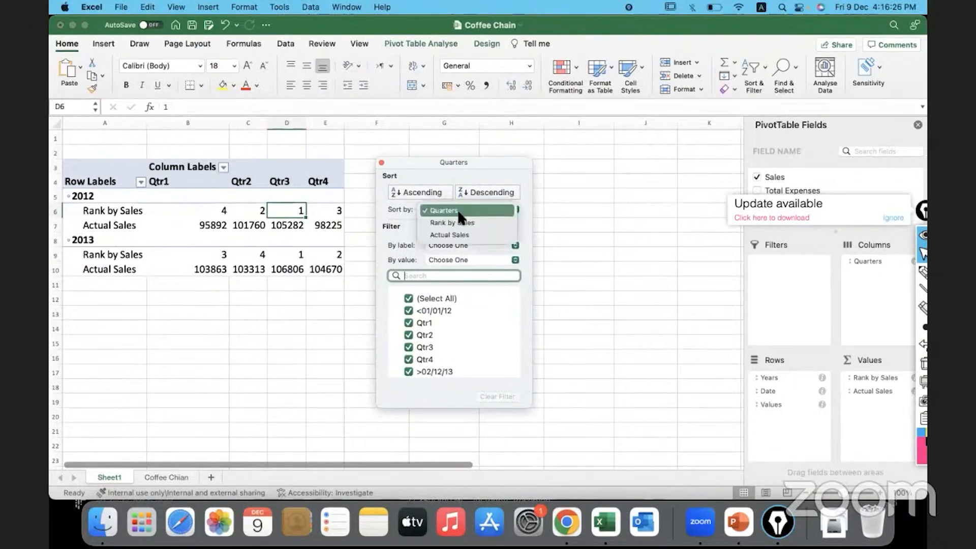
{"action": "left_click", "coordinate": [459, 222]}
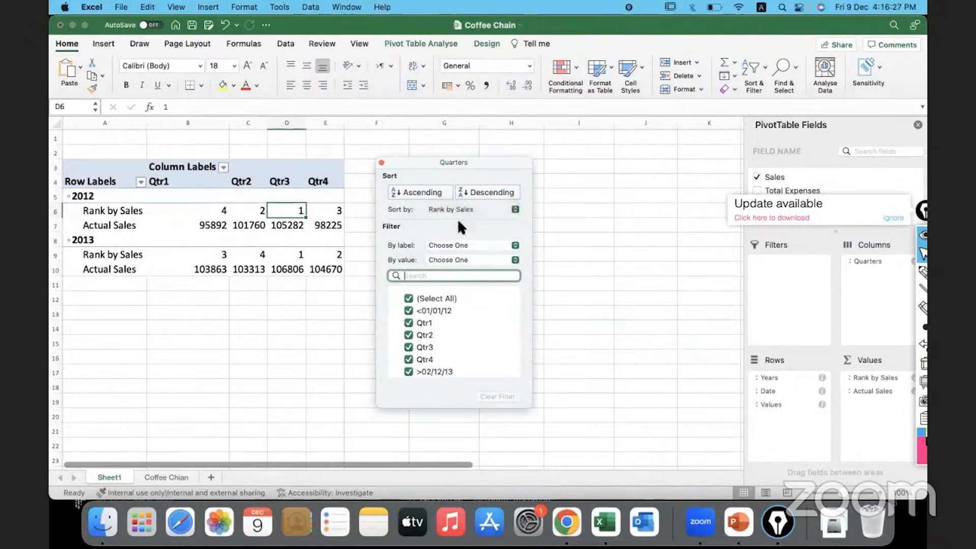
{"action": "left_click", "coordinate": [437, 194]}
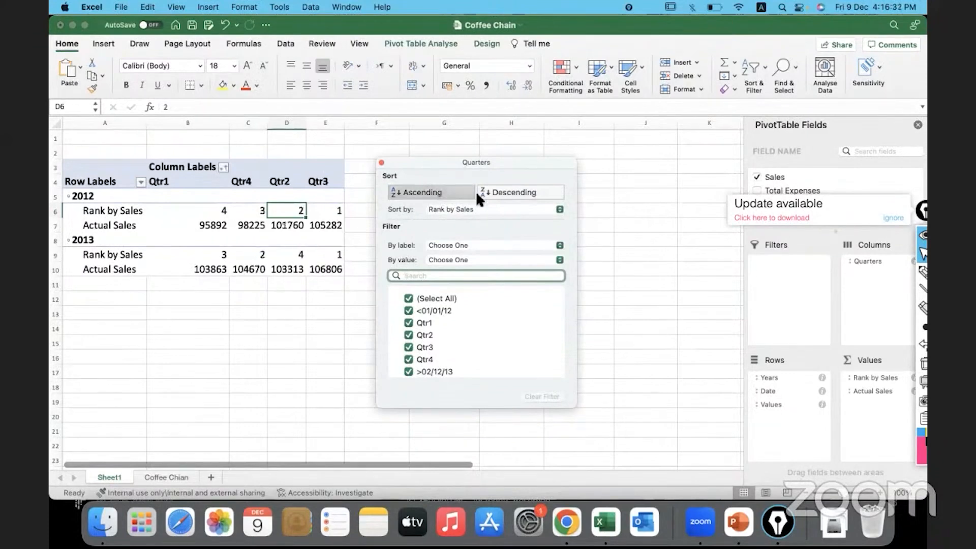
{"action": "left_click", "coordinate": [496, 197]}
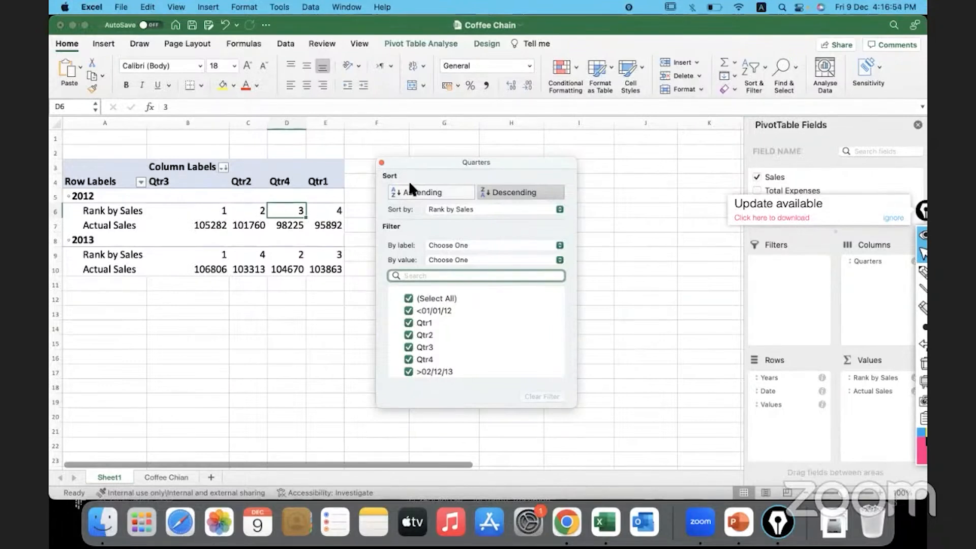
{"action": "left_click", "coordinate": [427, 194]}
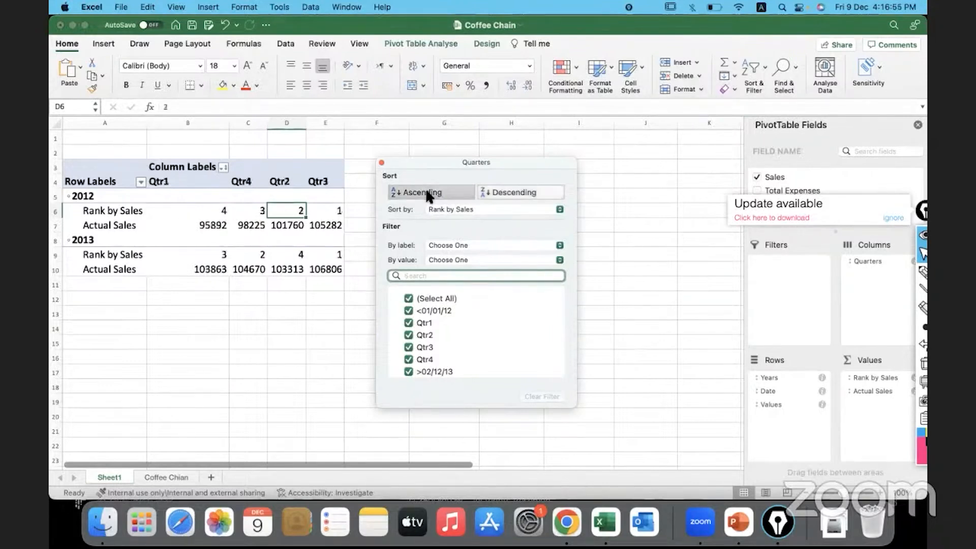
{"action": "left_click", "coordinate": [516, 192]}
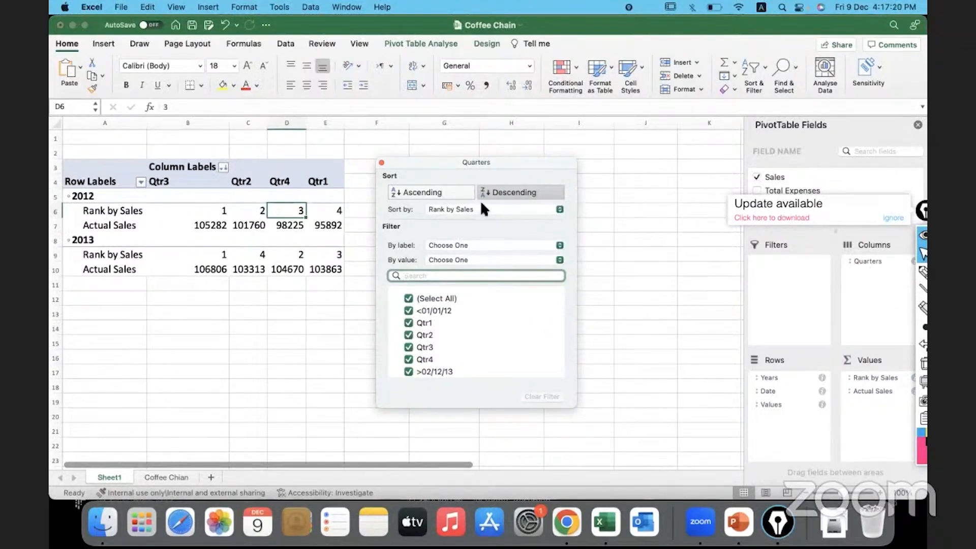
{"action": "left_click", "coordinate": [381, 162]}
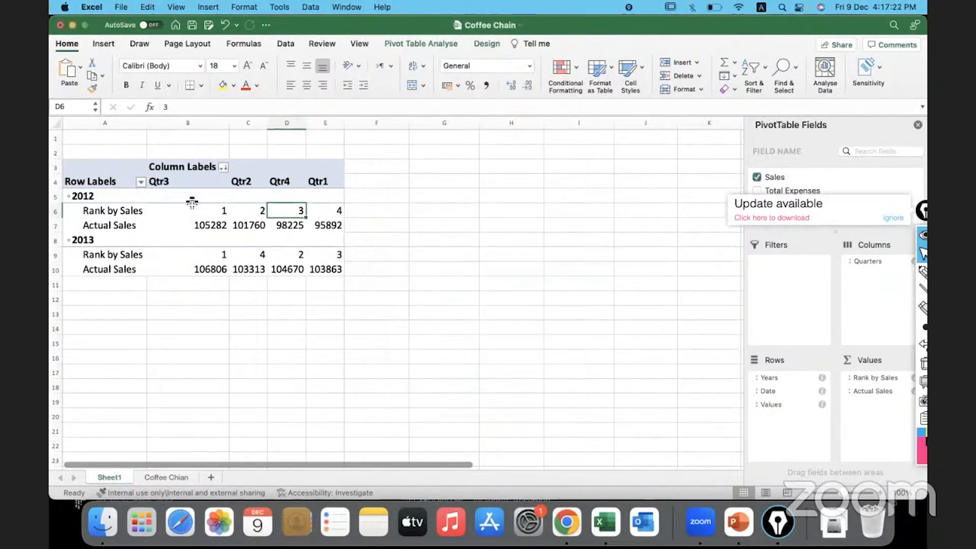
Review the order of the 2012 ranks and quarter headers, and check the sort settings of the Quarters field.
{"action": "left_click_drag", "start_coordinate": [188, 212], "coordinate": [326, 211]}
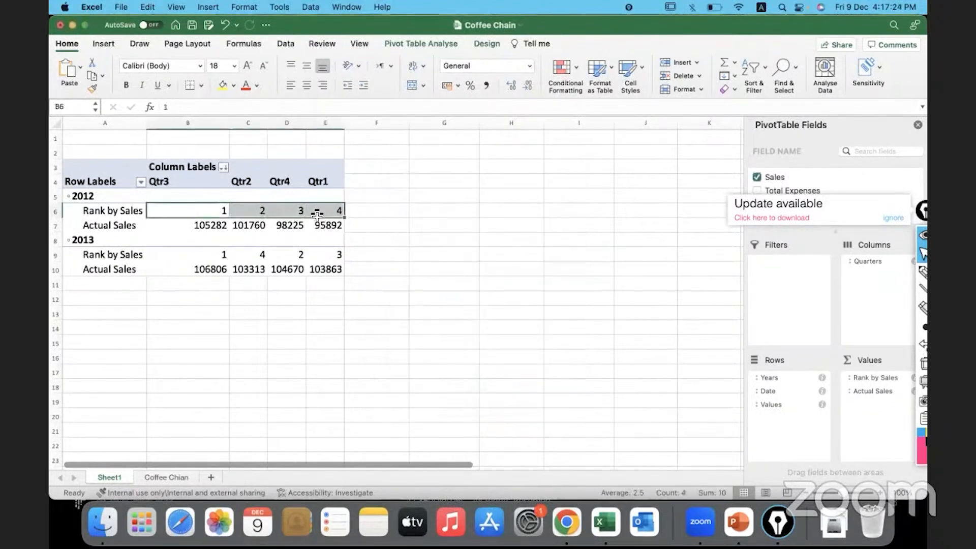
{"action": "left_click_drag", "start_coordinate": [187, 180], "coordinate": [321, 186]}
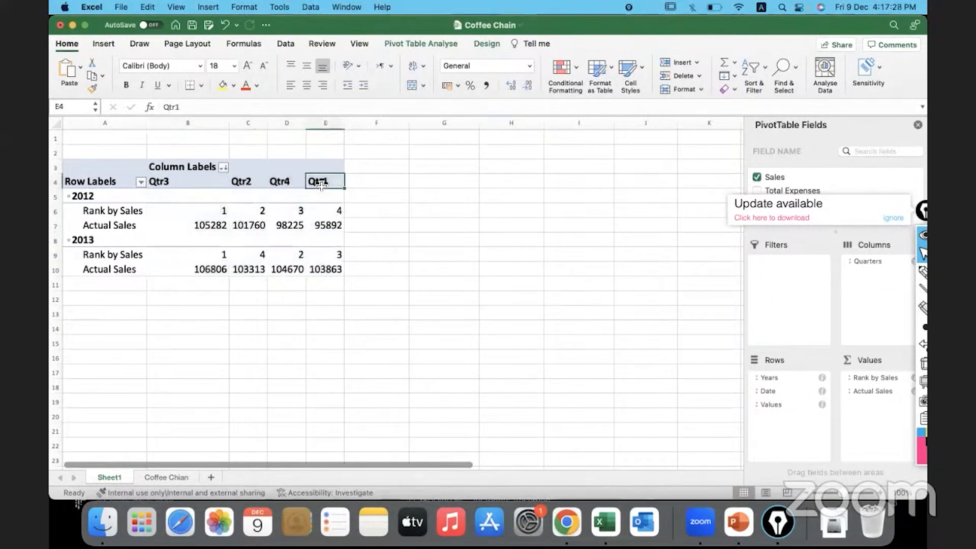
{"action": "left_click", "coordinate": [223, 167]}
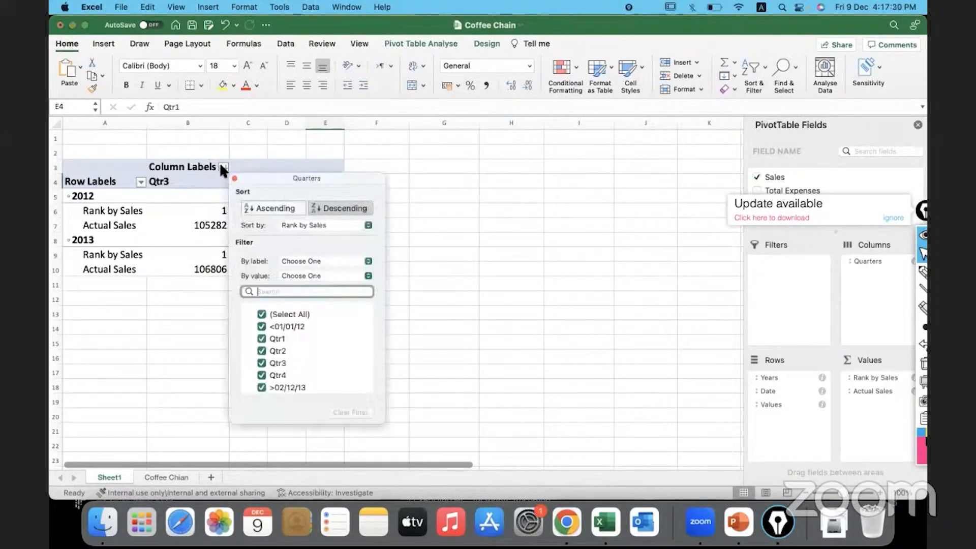
{"action": "left_click", "coordinate": [326, 225]}
{"action": "left_click", "coordinate": [311, 226]}
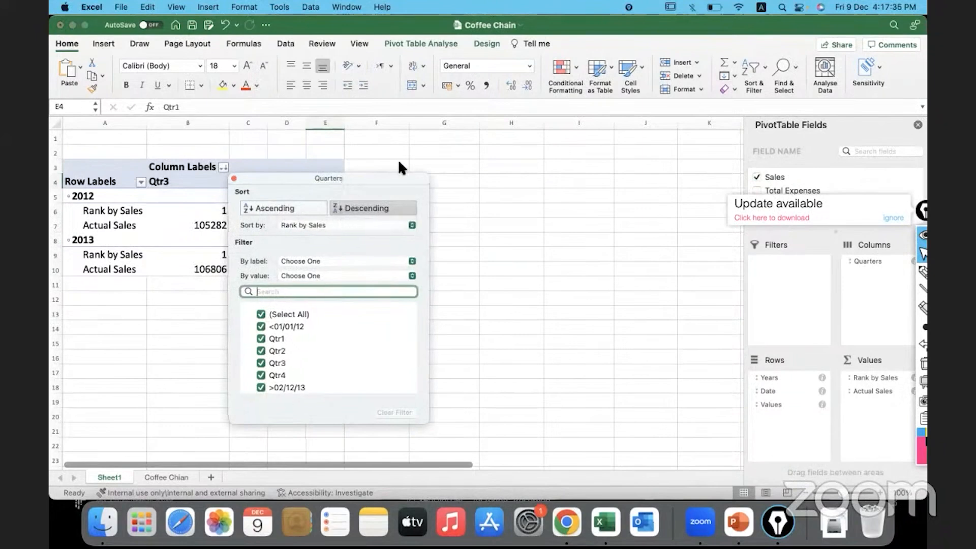
{"action": "left_click_drag", "start_coordinate": [342, 176], "coordinate": [396, 160]}
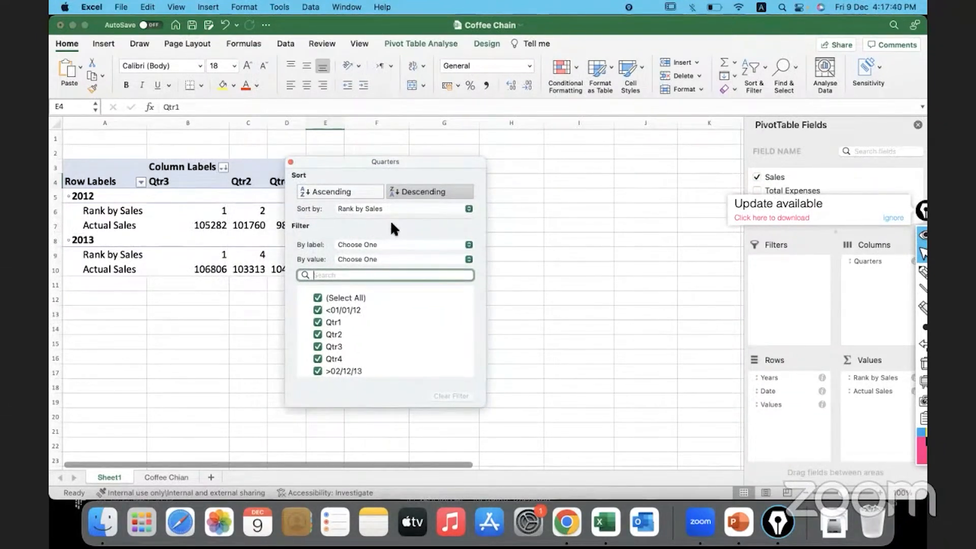
{"action": "left_click", "coordinate": [289, 163]}
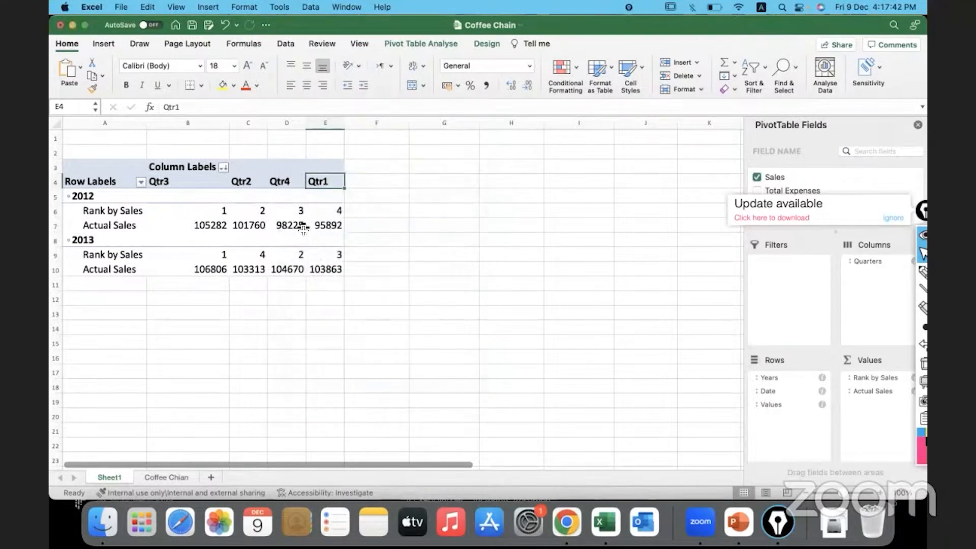